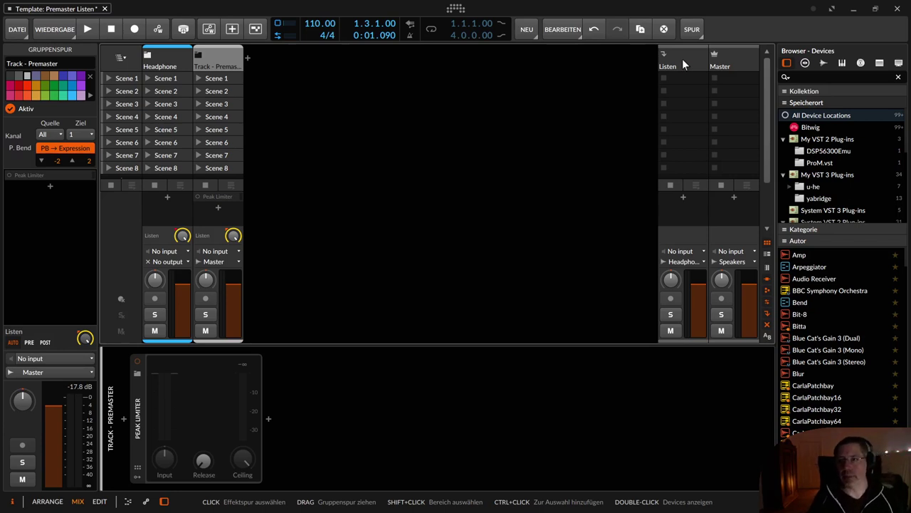
Switch to the arranger view and expand the Track - Premaster group to show the tracks inside it
{"action": "key", "text": "alt+1"}
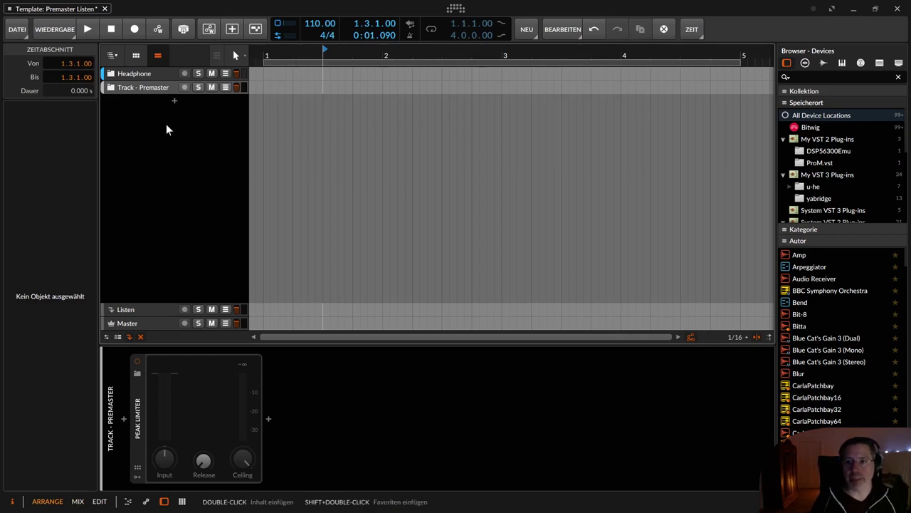
{"action": "left_click", "coordinate": [130, 87]}
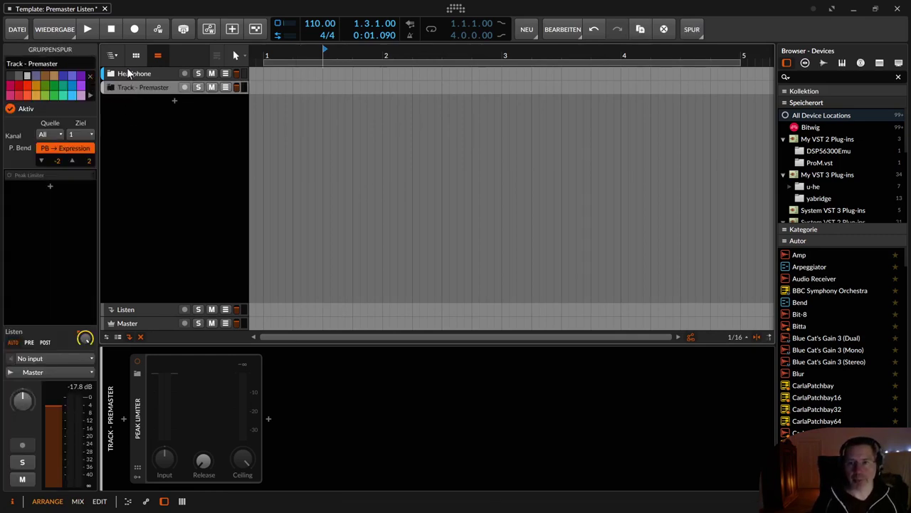
{"action": "left_click", "coordinate": [129, 78]}
{"action": "left_click", "coordinate": [110, 89]}
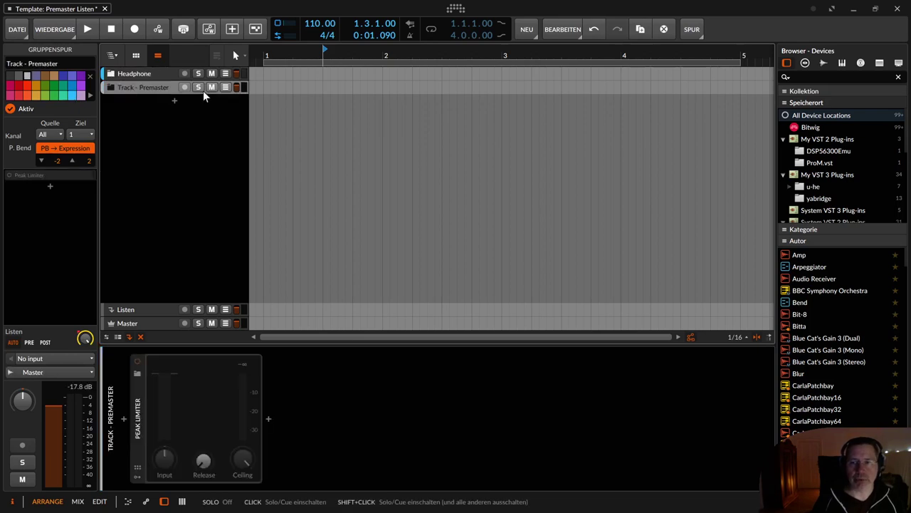
{"action": "left_click", "coordinate": [111, 87]}
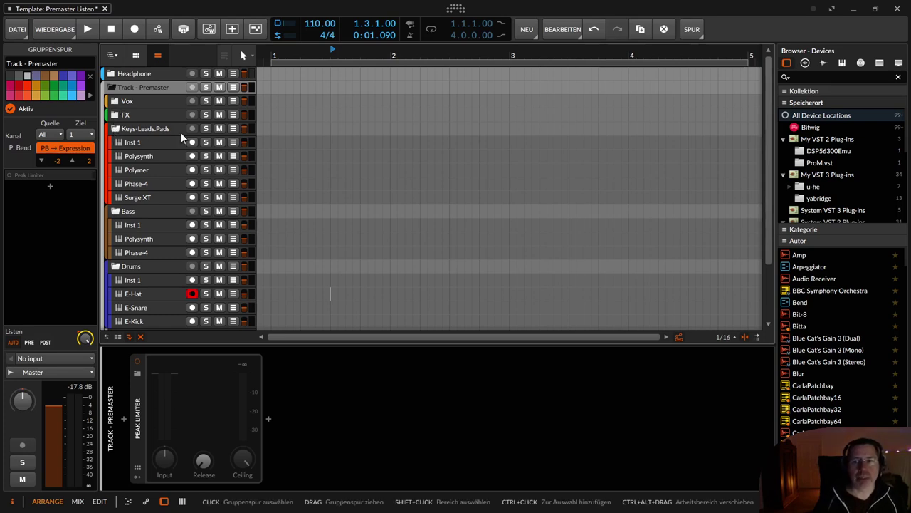
Look through the tracks inside Track - Premaster and check the output routing of the Bass group and of Track - Premaster
{"action": "scroll", "coordinate": [135, 265], "scroll_direction": "down", "scroll_amount": 3}
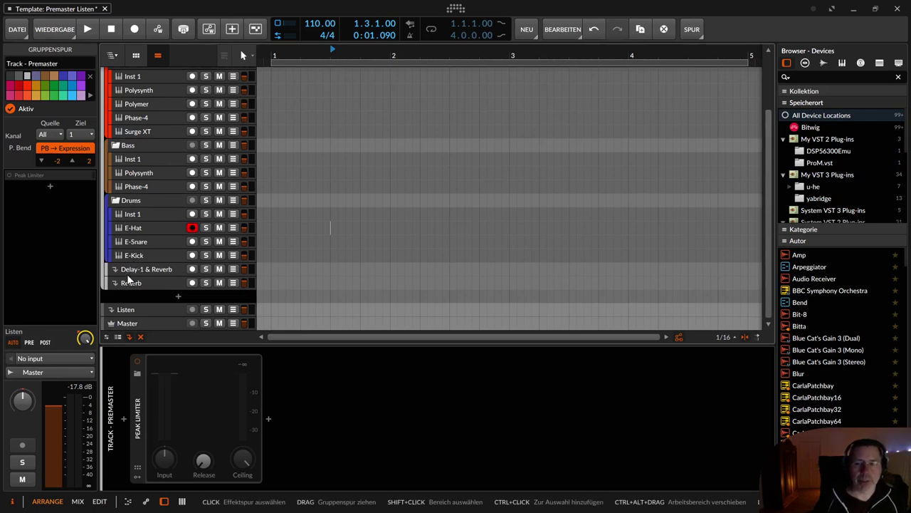
{"action": "scroll", "coordinate": [153, 287], "scroll_direction": "up", "scroll_amount": 4}
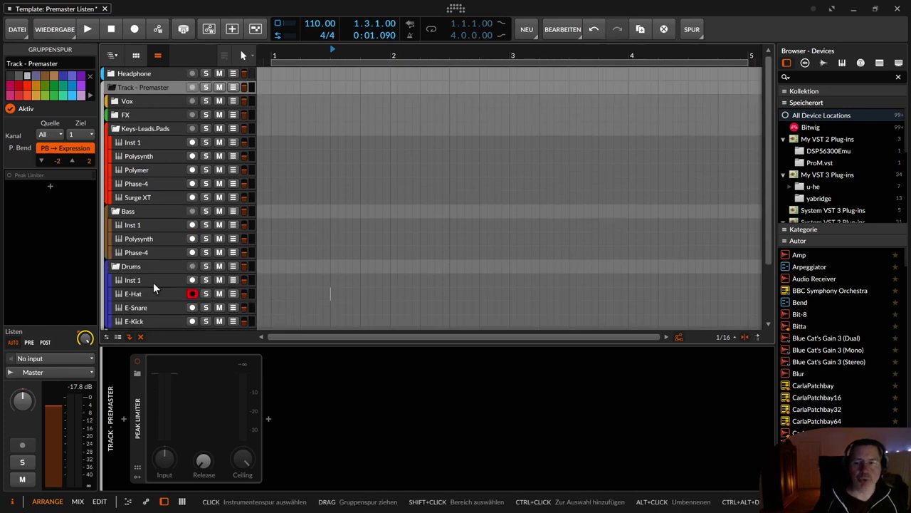
{"action": "left_click", "coordinate": [110, 87]}
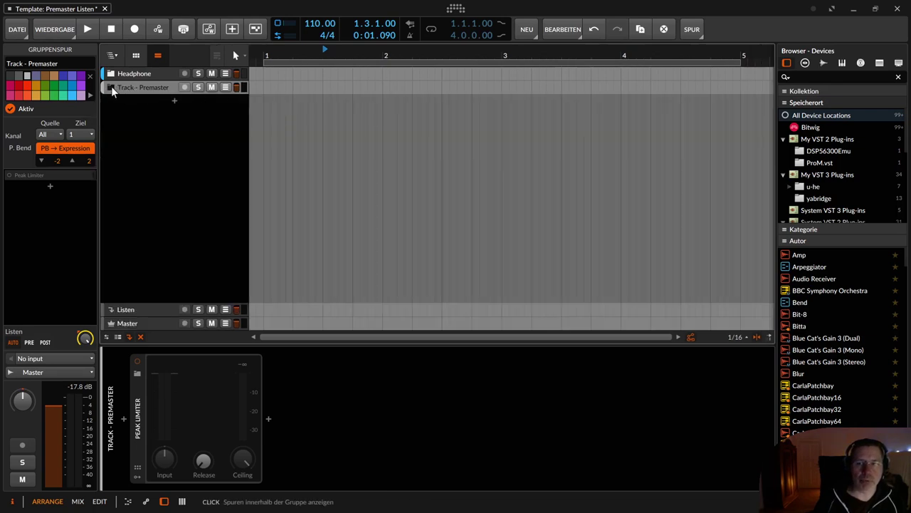
{"action": "left_click", "coordinate": [111, 87]}
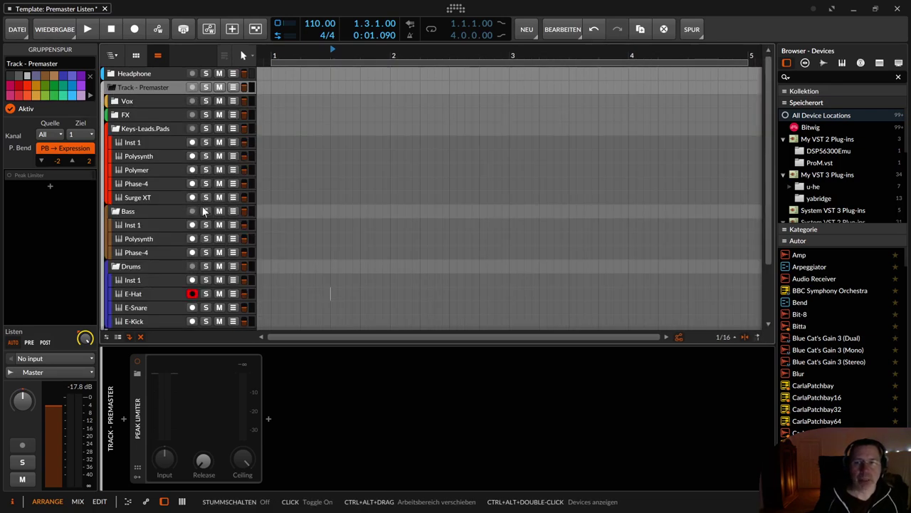
{"action": "left_click", "coordinate": [128, 212]}
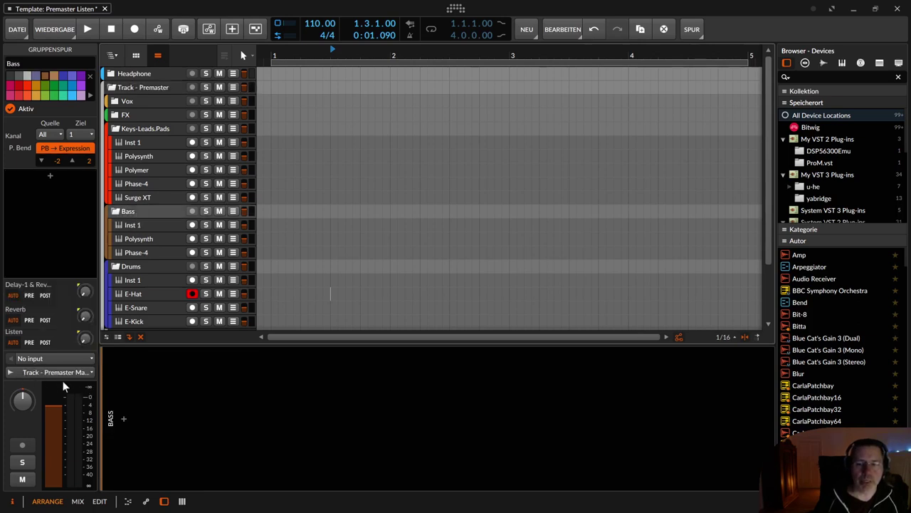
{"action": "left_click", "coordinate": [139, 91]}
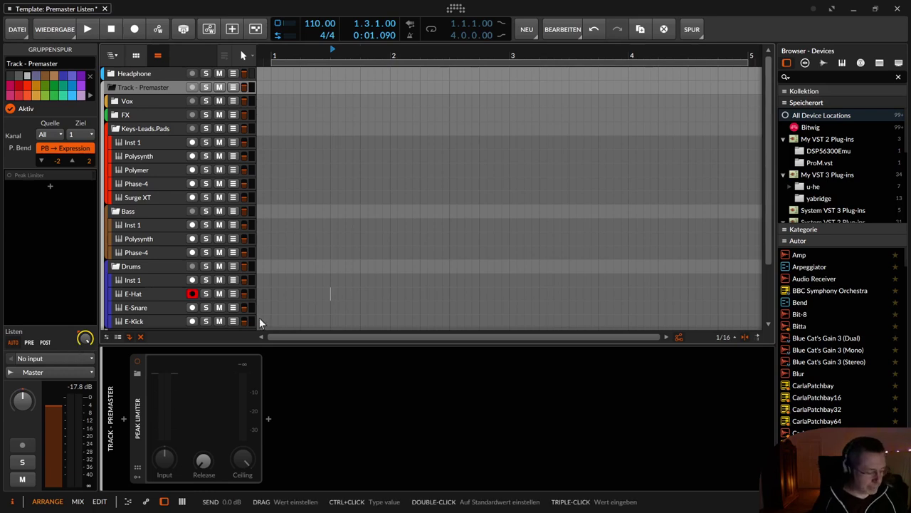
Try the Listen effect track's volume fader, return it to 0.0 dB and clear its peak reading
{"action": "scroll", "coordinate": [177, 205], "scroll_direction": "down", "scroll_amount": 3}
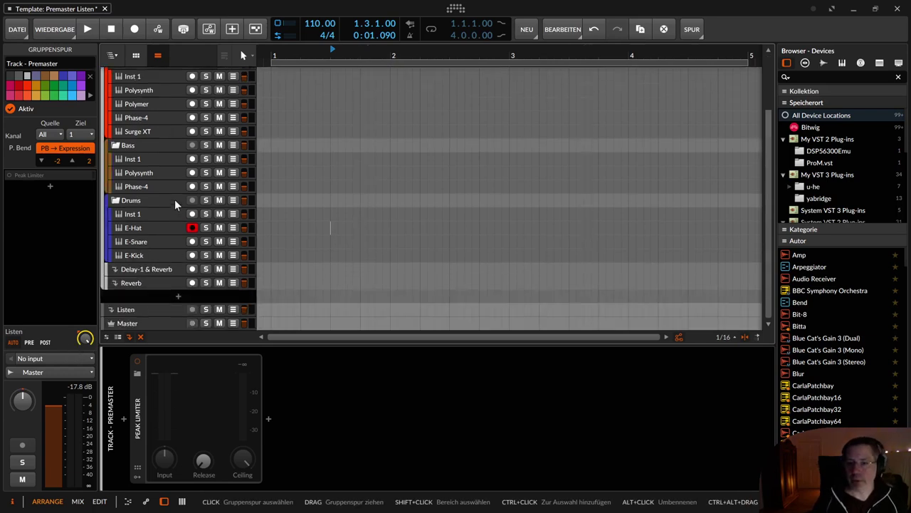
{"action": "left_click", "coordinate": [122, 310]}
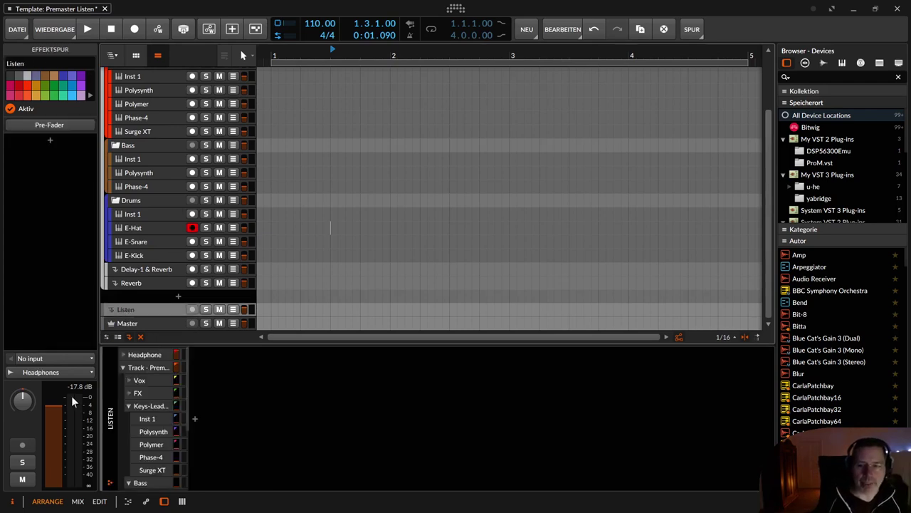
{"action": "mouse_move", "coordinate": [53, 435]}
{"action": "left_mouse_down"}
{"action": "mouse_move", "coordinate": [53, 388]}
{"action": "mouse_move", "coordinate": [54, 463]}
{"action": "mouse_move", "coordinate": [56, 423]}
{"action": "left_mouse_up"}
{"action": "double_click", "coordinate": [56, 423]}
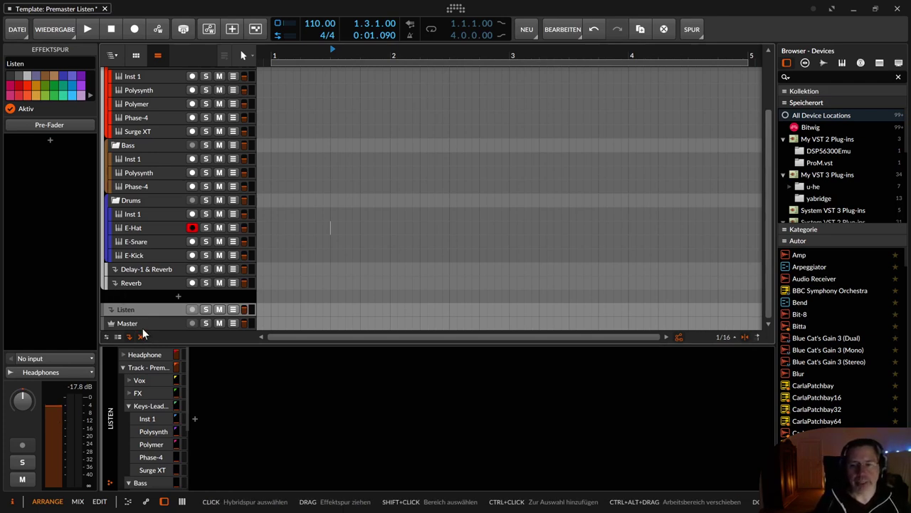
{"action": "left_click_drag", "start_coordinate": [53, 413], "coordinate": [57, 459]}
{"action": "double_click", "coordinate": [57, 459]}
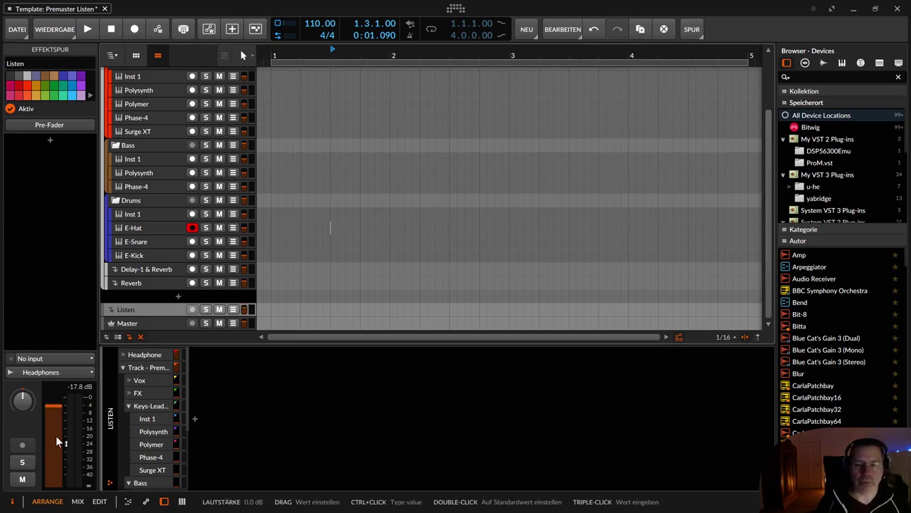
{"action": "left_click", "coordinate": [81, 388]}
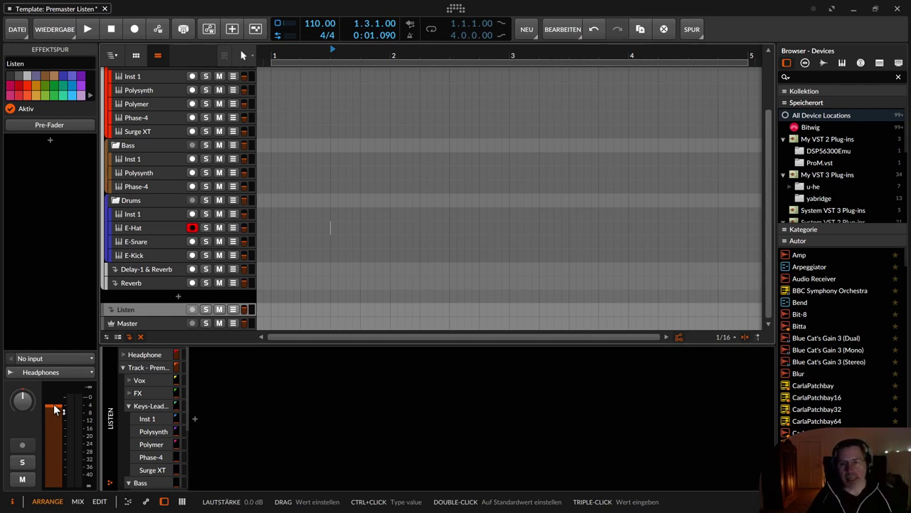
Hide the device panel and expand both the Track - Premaster and Headphone groups in the track list
{"action": "scroll", "coordinate": [324, 222], "scroll_direction": "up", "scroll_amount": 3}
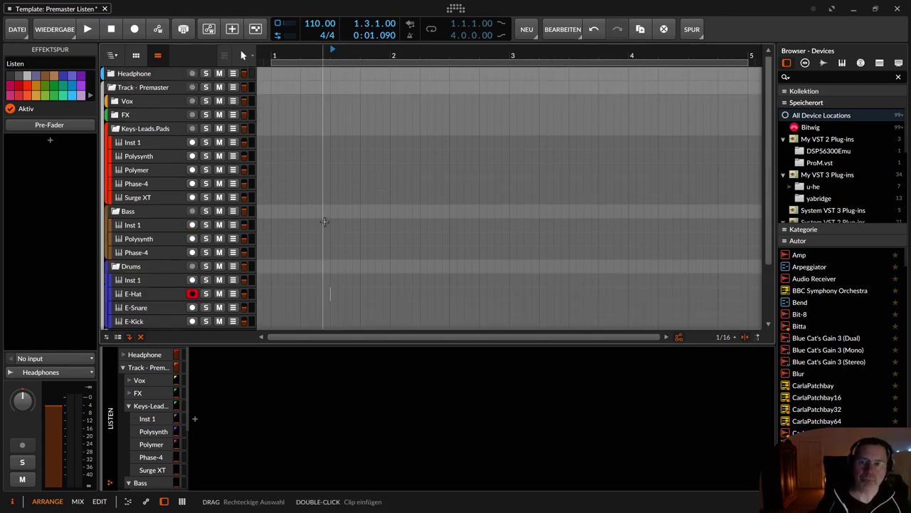
{"action": "key", "text": "d"}
{"action": "key", "text": "d"}
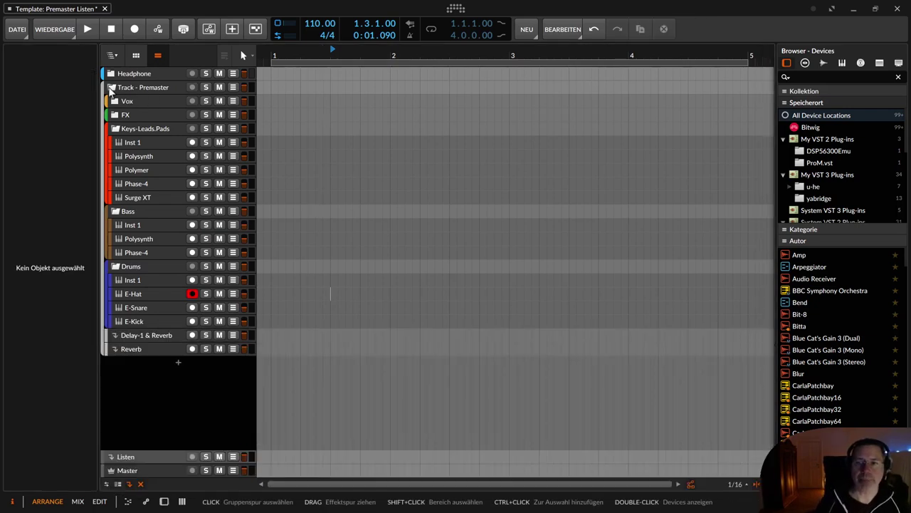
{"action": "left_click", "coordinate": [111, 88]}
{"action": "left_click", "coordinate": [134, 87]}
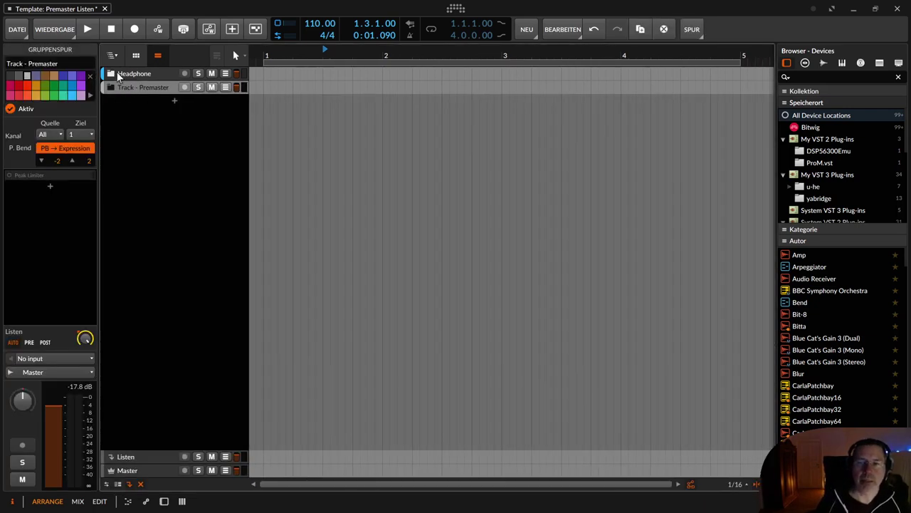
{"action": "left_click", "coordinate": [111, 88]}
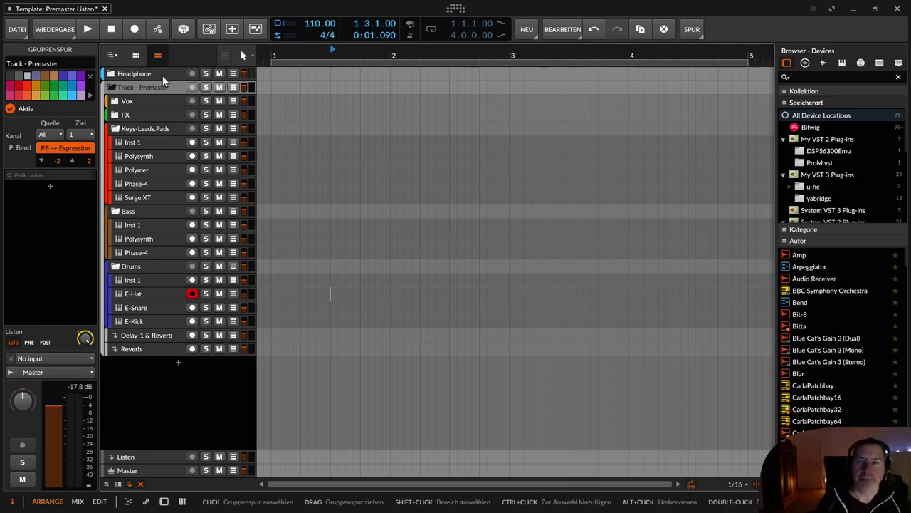
{"action": "left_click", "coordinate": [110, 73]}
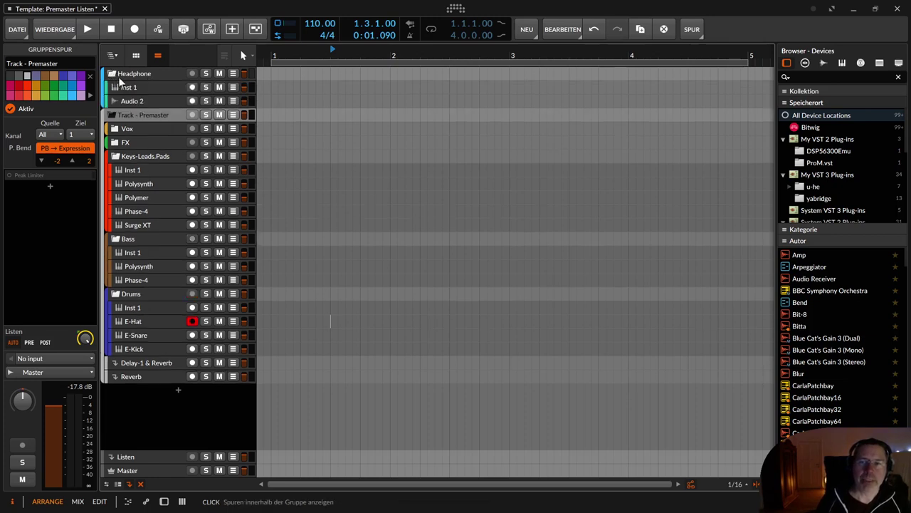
Check the Headphone group's Listen send and output setting, and inspect the routing of its Inst 1 and Audio 2 tracks
{"action": "left_click", "coordinate": [130, 73]}
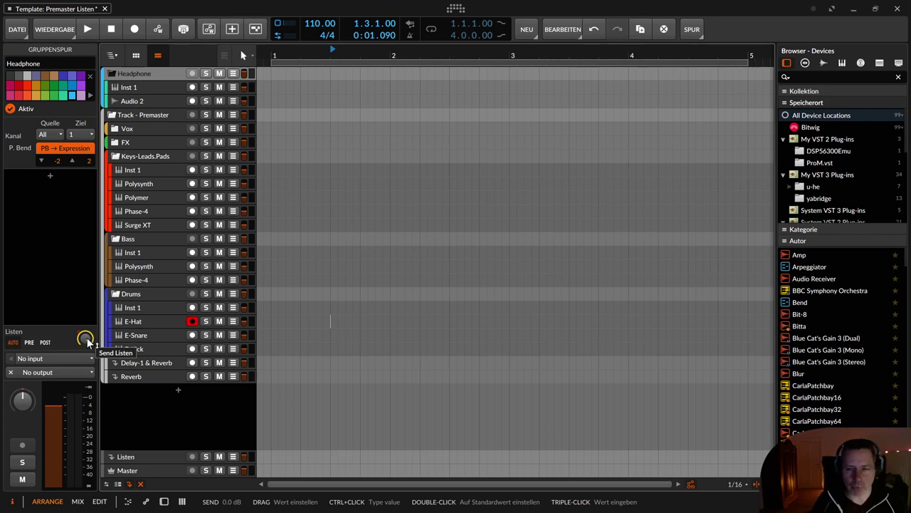
{"action": "left_click", "coordinate": [151, 100]}
{"action": "left_click", "coordinate": [148, 89]}
{"action": "left_click", "coordinate": [147, 101]}
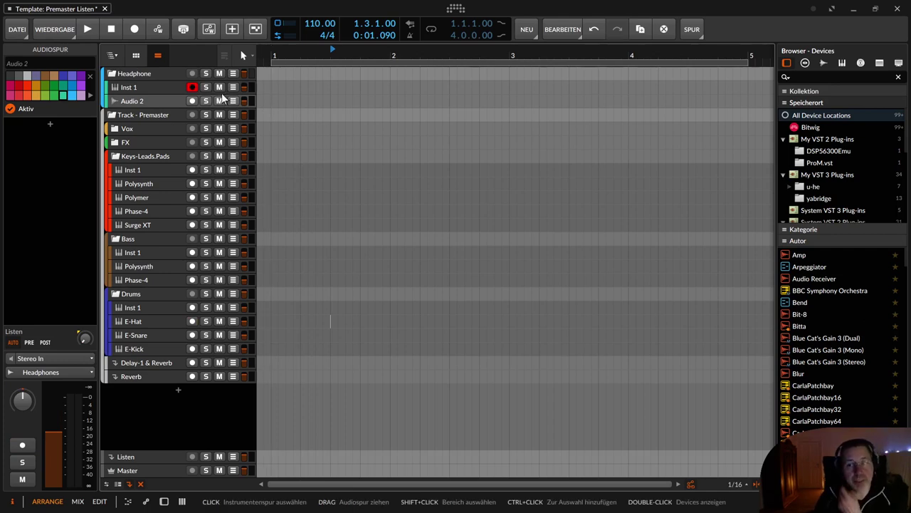
Add an instrument track below Inst 1 in the Headphone group and load the Polysynth device on it
{"action": "left_click", "coordinate": [150, 90]}
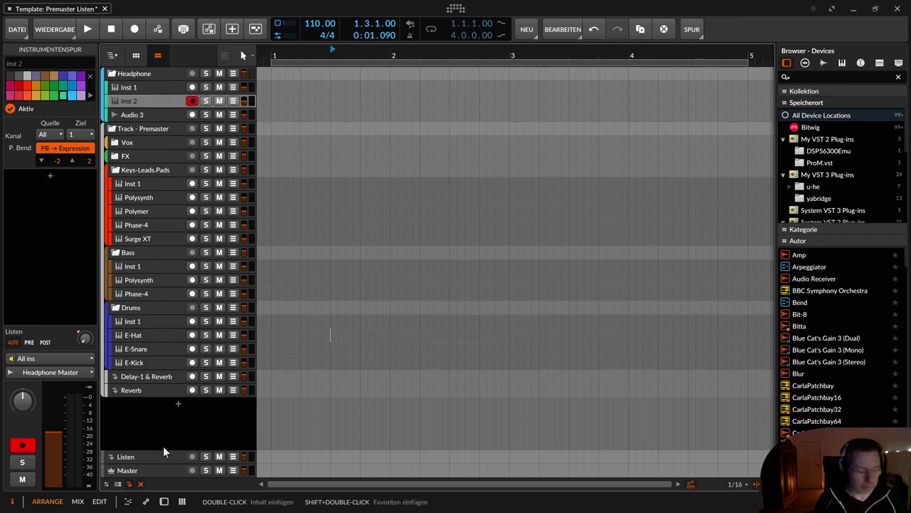
{"action": "double_click", "coordinate": [163, 446]}
{"action": "left_click", "coordinate": [123, 419]}
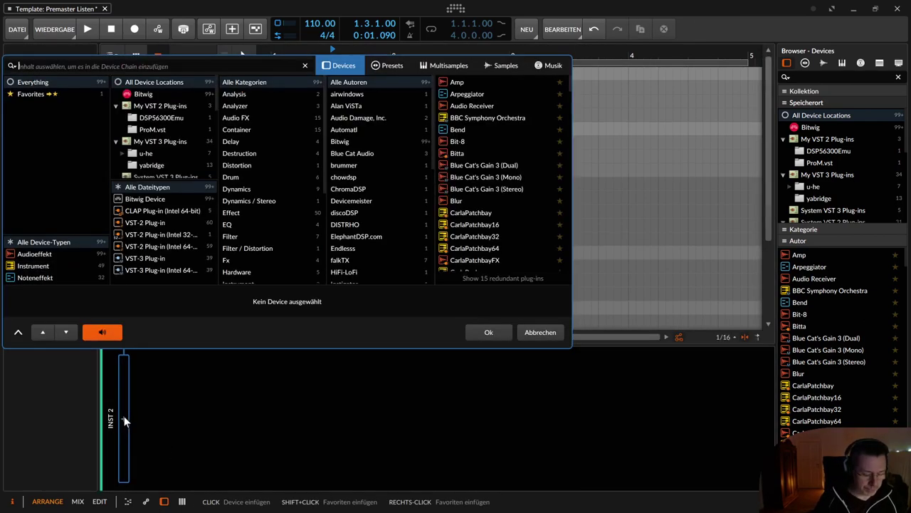
{"action": "type", "text": "po"}
{"action": "key", "text": "Down"}
{"action": "key", "text": "Down"}
{"action": "key", "text": "Down"}
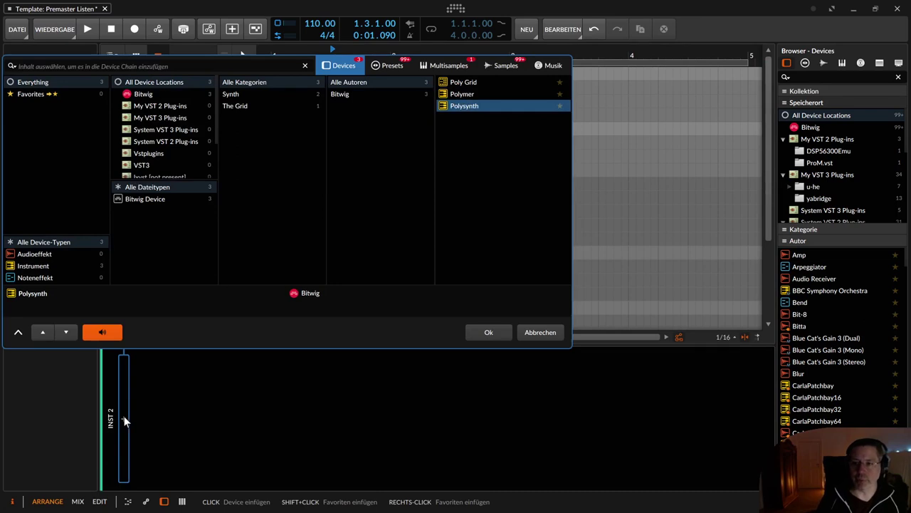
{"action": "key", "text": "Return"}
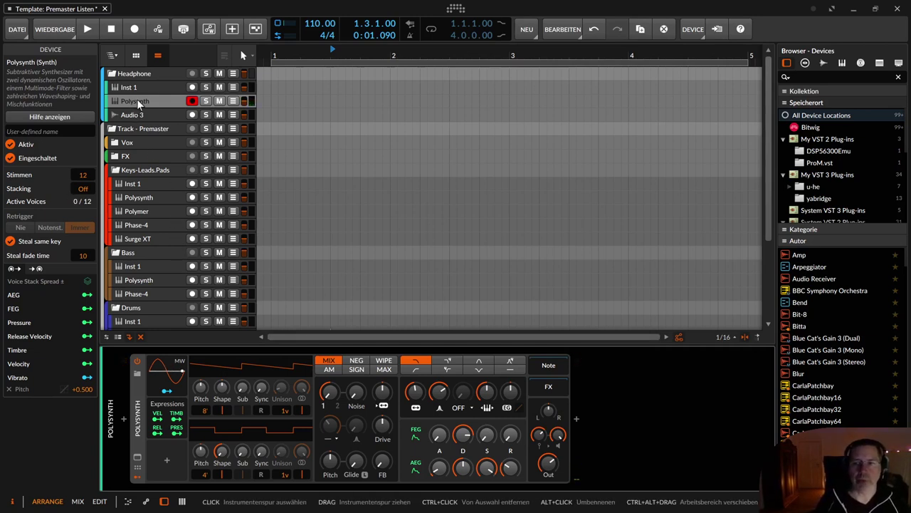
Load the Arpist preset into the new track's Polysynth
{"action": "left_click", "coordinate": [137, 374]}
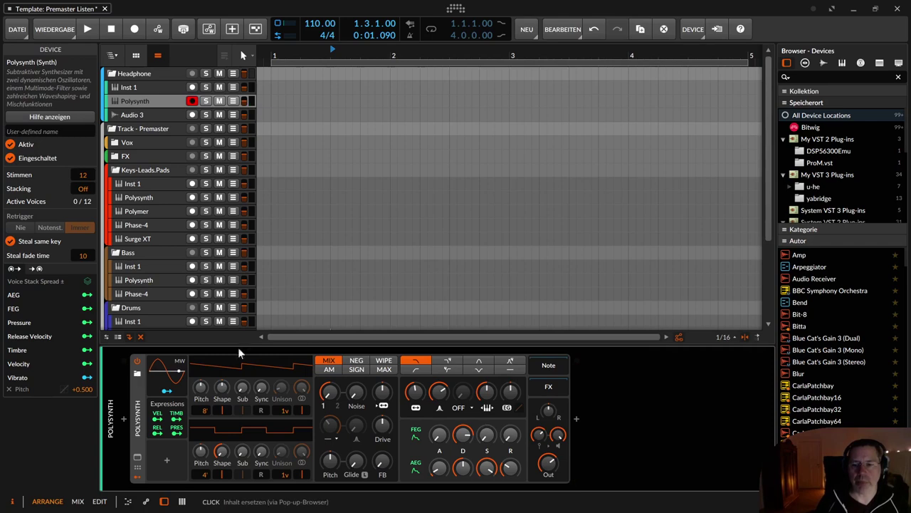
{"action": "left_click", "coordinate": [504, 210]}
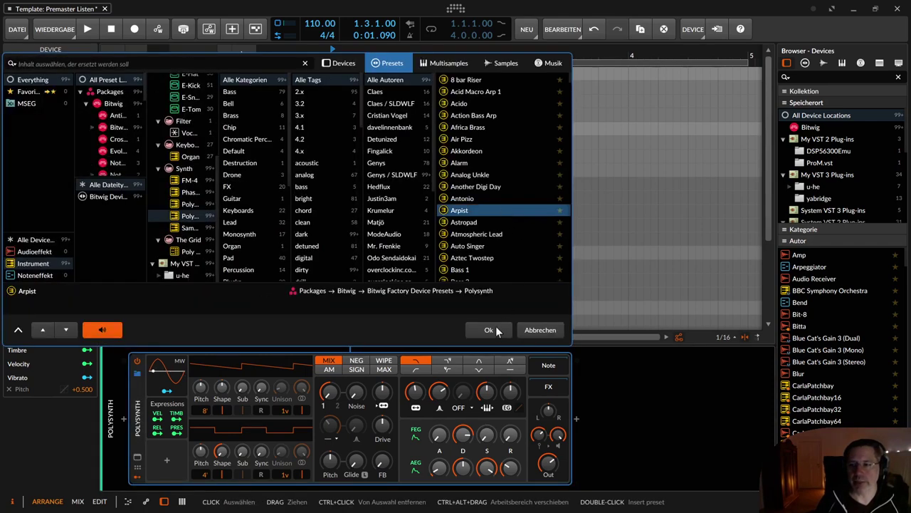
{"action": "key", "text": "Return"}
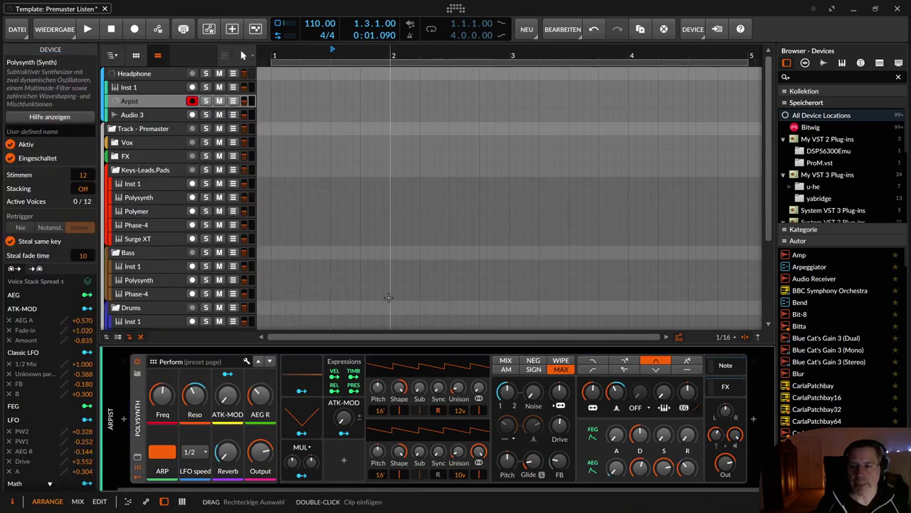
Move the Arpist track below Polysynth in the Keys-Leads.Pads group and check the output routing of its parent groups
{"action": "left_click_drag", "start_coordinate": [134, 102], "coordinate": [146, 205]}
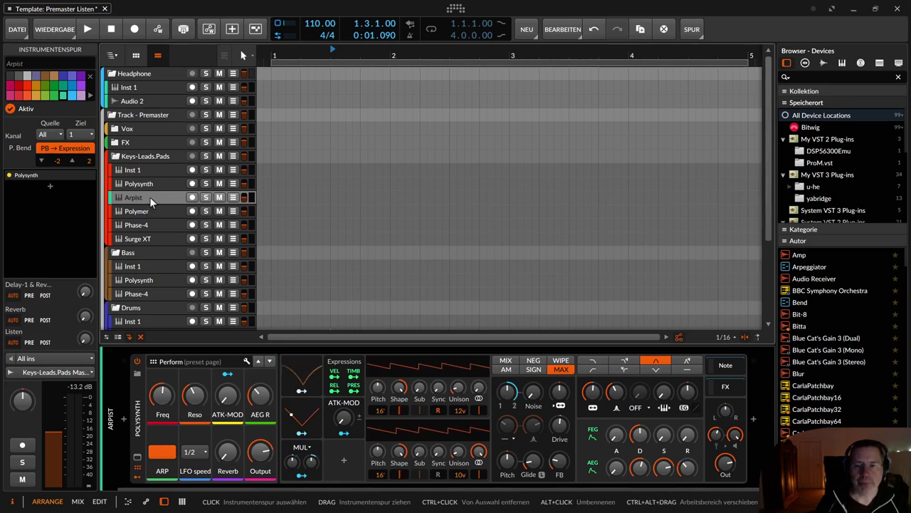
{"action": "left_click", "coordinate": [150, 198]}
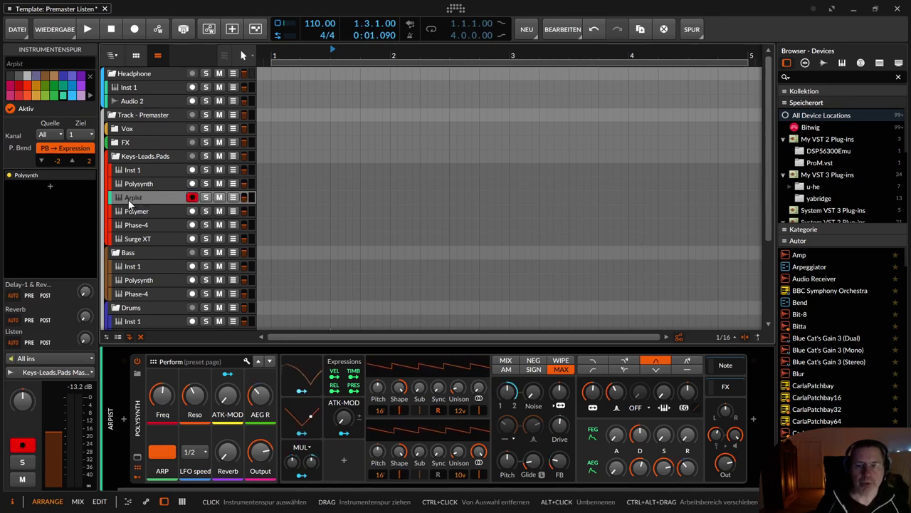
{"action": "left_click", "coordinate": [132, 156]}
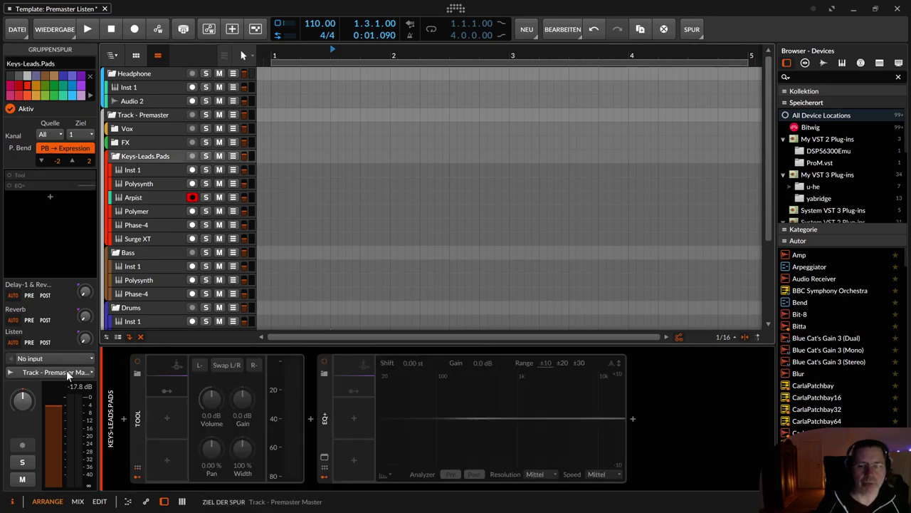
{"action": "left_click", "coordinate": [138, 118]}
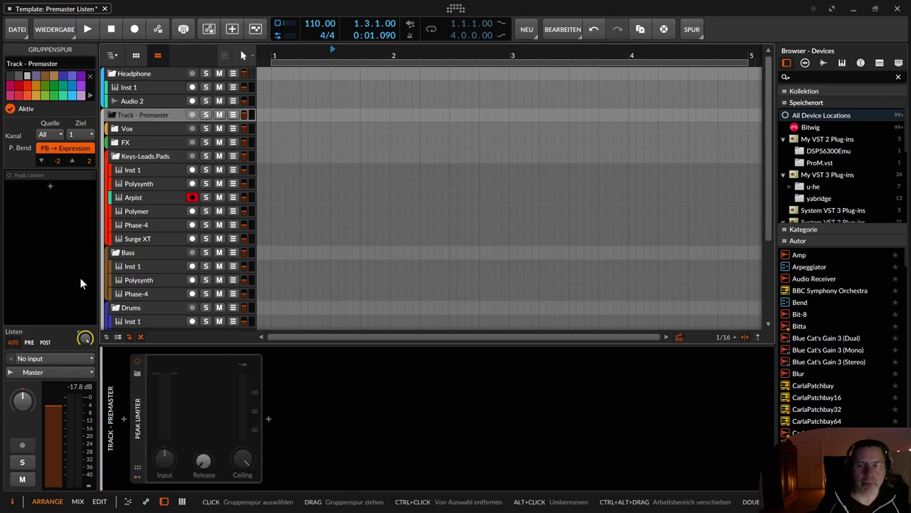
{"action": "left_click", "coordinate": [135, 200]}
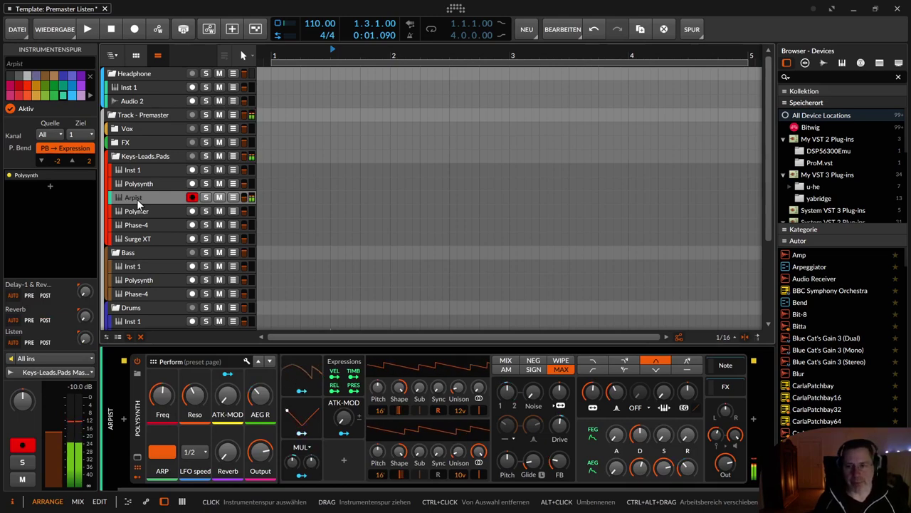
Move the Arpist track back into the Headphone group, between Inst 1 and the audio track
{"action": "left_click_drag", "start_coordinate": [138, 204], "coordinate": [145, 102]}
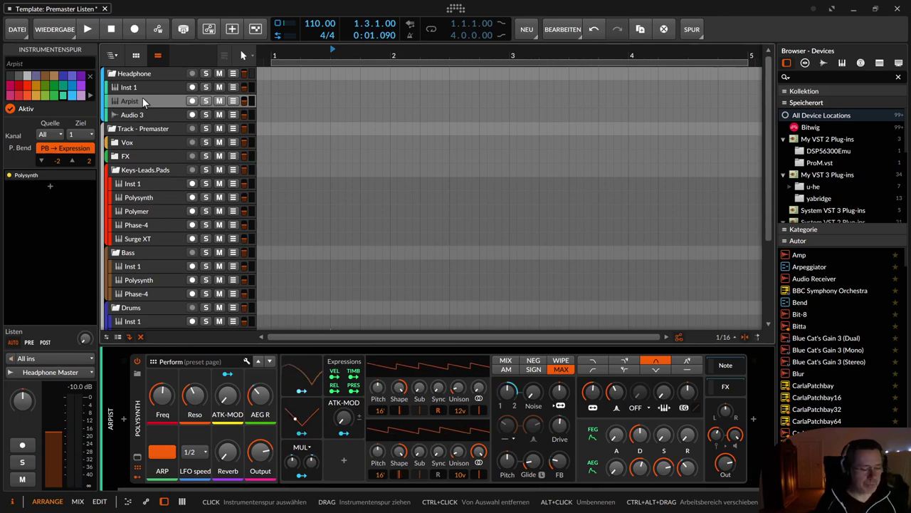
Arm the Arpist track for recording to audition it, and delete it from the Headphone group
{"action": "left_click", "coordinate": [191, 102]}
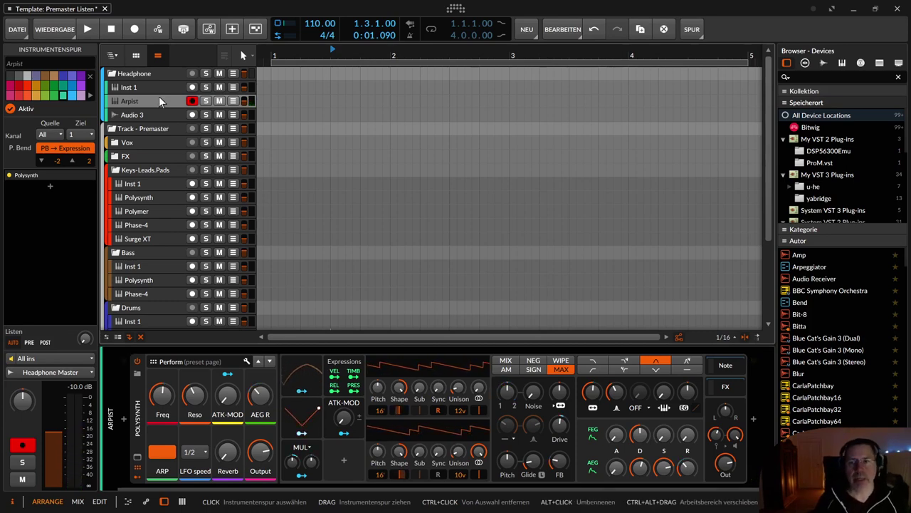
{"action": "mouse_move", "coordinate": [159, 99]}
{"action": "left_mouse_down"}
{"action": "mouse_move", "coordinate": [147, 207]}
{"action": "mouse_move", "coordinate": [148, 103]}
{"action": "left_mouse_up"}
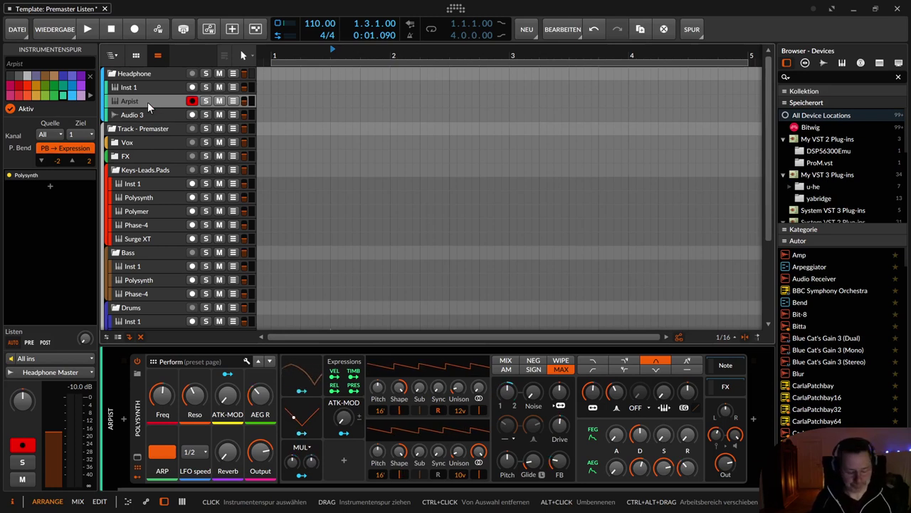
{"action": "key", "text": "Delete"}
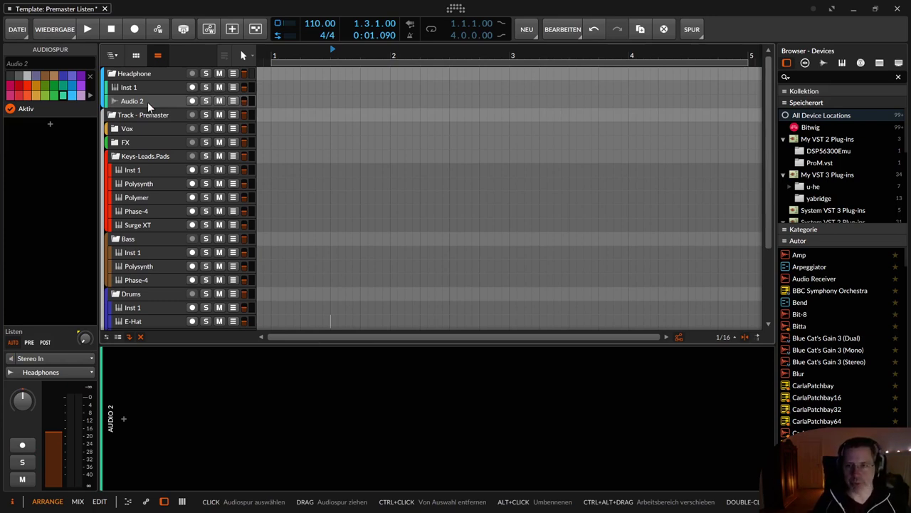
Collapse the Headphone group, check the Track - Premaster output routing, and expand the Vox and FX groups
{"action": "left_click", "coordinate": [112, 73]}
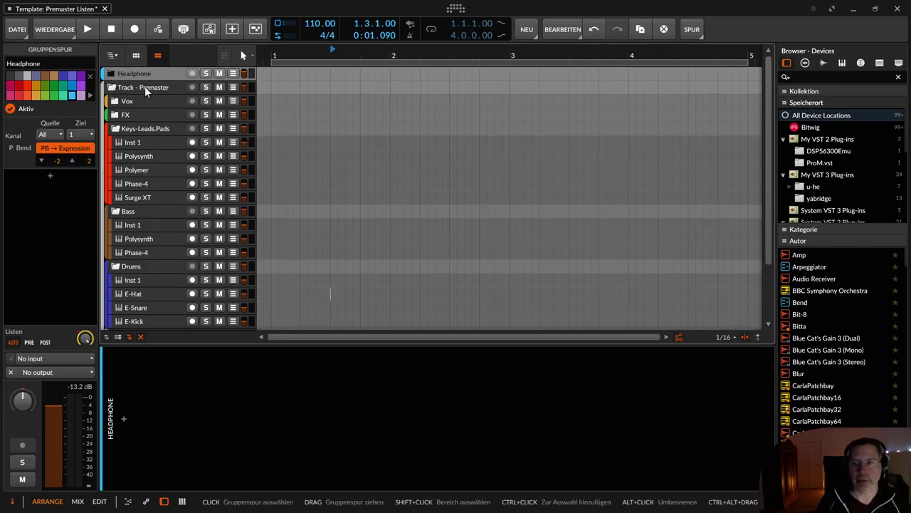
{"action": "left_click", "coordinate": [143, 86]}
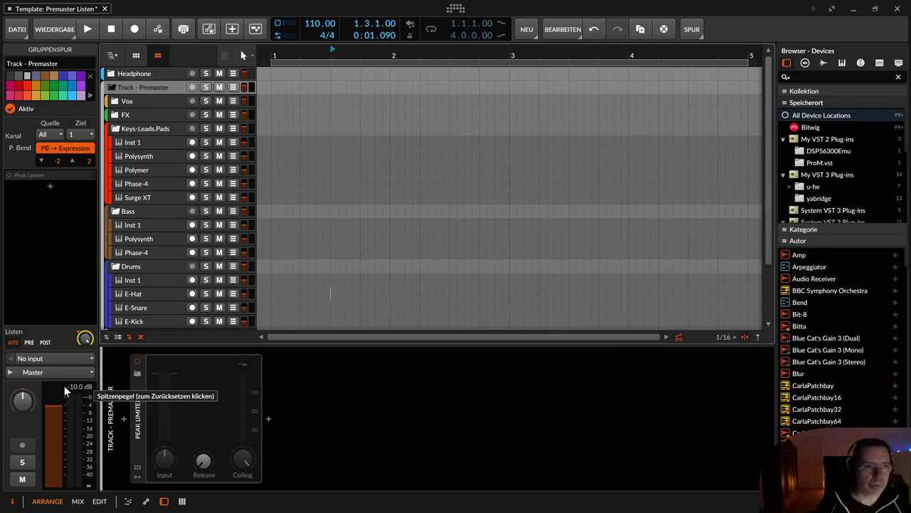
{"action": "left_click", "coordinate": [114, 115]}
{"action": "left_click", "coordinate": [115, 101]}
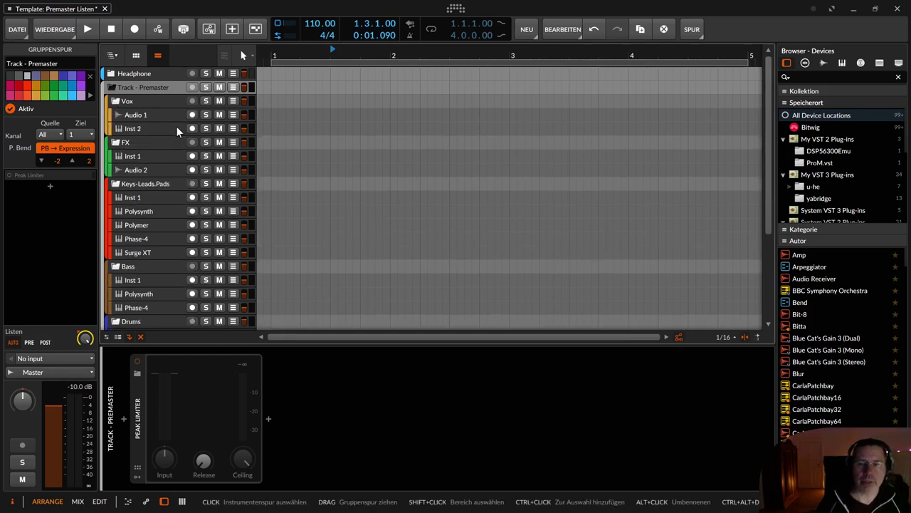
Compare the tracks in the Vox group and move the instrument track above the audio track
{"action": "left_click", "coordinate": [146, 99]}
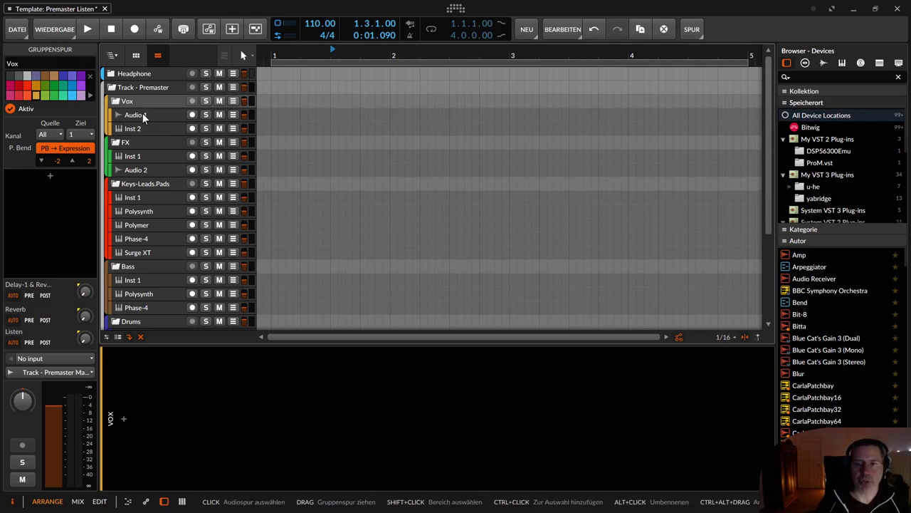
{"action": "left_click", "coordinate": [142, 114]}
{"action": "left_click", "coordinate": [141, 131]}
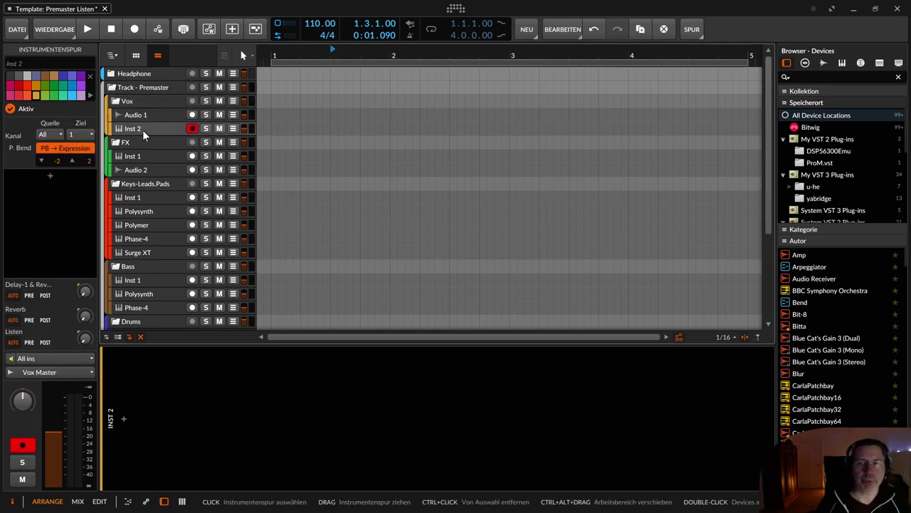
{"action": "left_click", "coordinate": [143, 118]}
{"action": "left_click", "coordinate": [143, 130]}
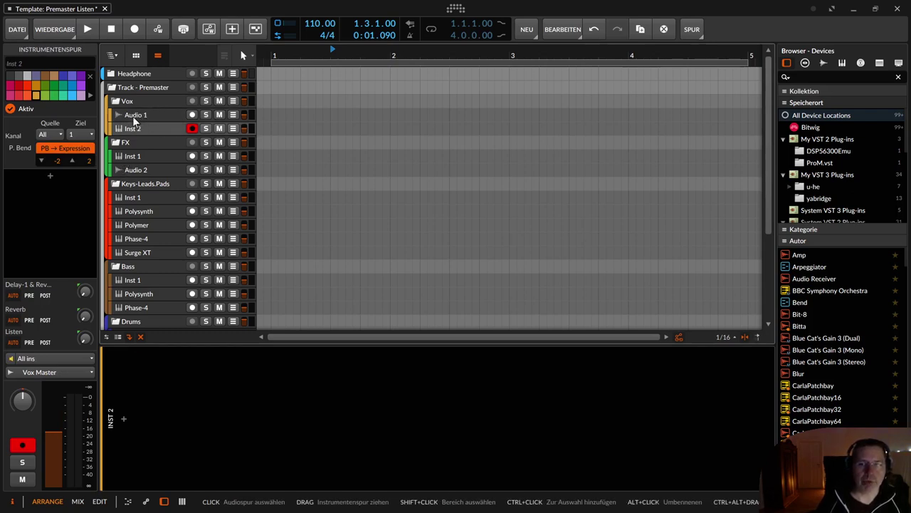
{"action": "left_click", "coordinate": [133, 116]}
{"action": "left_click_drag", "start_coordinate": [136, 133], "coordinate": [139, 114]}
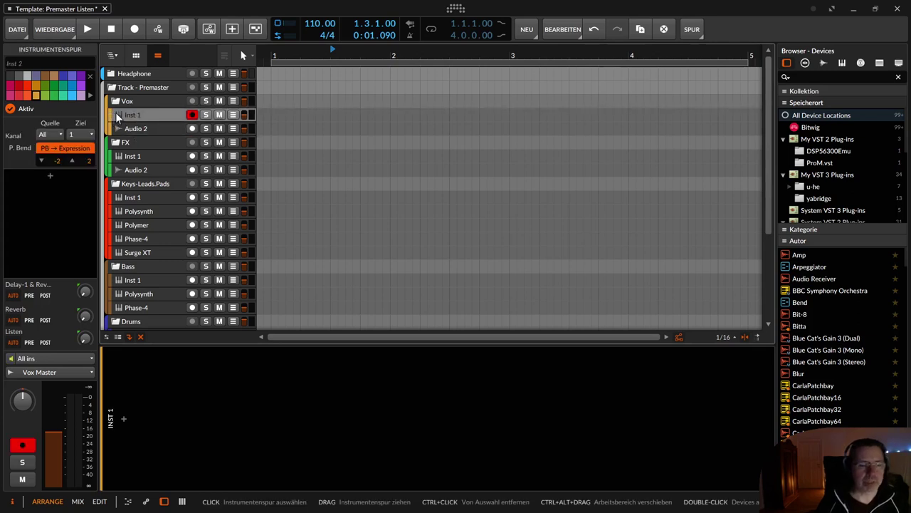
Add an instrument track below Inst 1 in the Vox group and duplicate Inst 1
{"action": "left_click", "coordinate": [528, 30]}
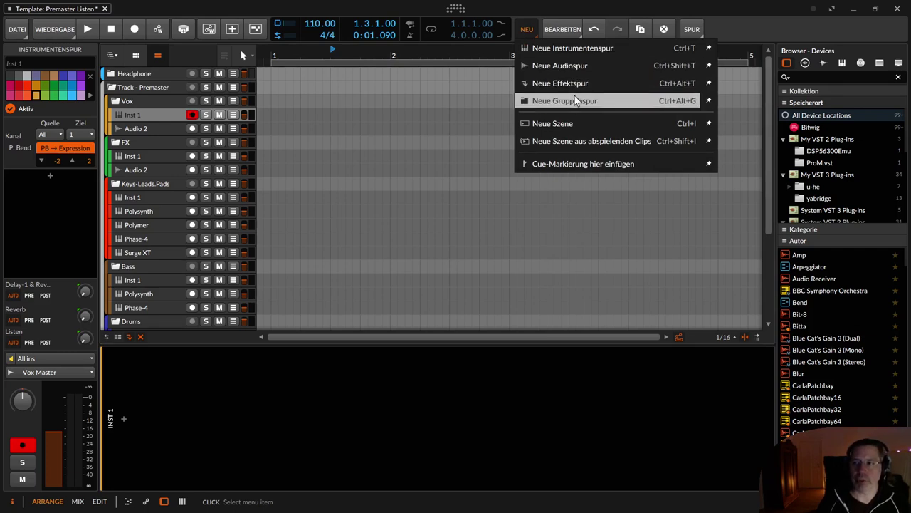
{"action": "left_click", "coordinate": [357, 160]}
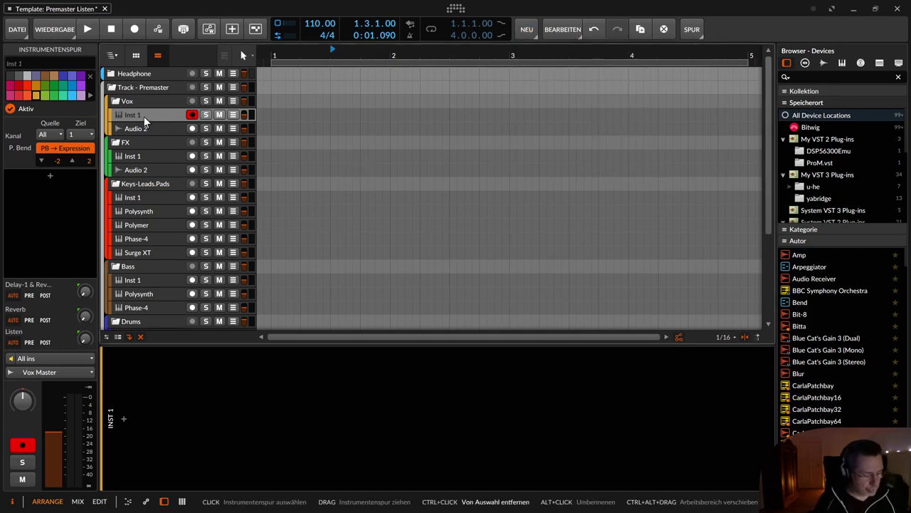
{"action": "key", "text": "ctrl+t"}
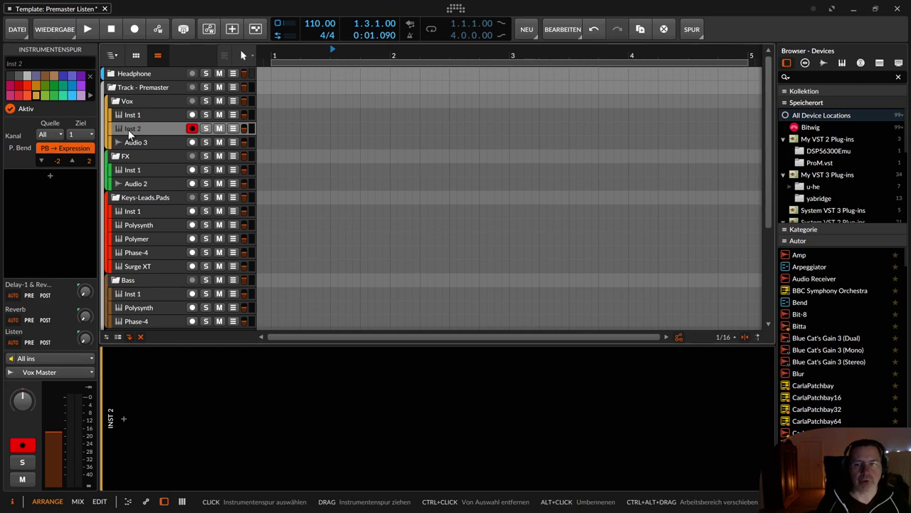
{"action": "right_click", "coordinate": [132, 116]}
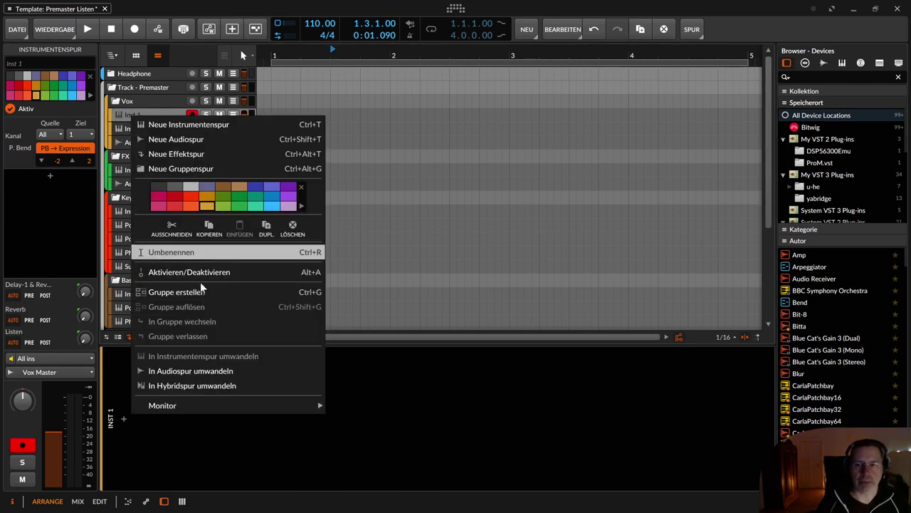
{"action": "left_click", "coordinate": [266, 227]}
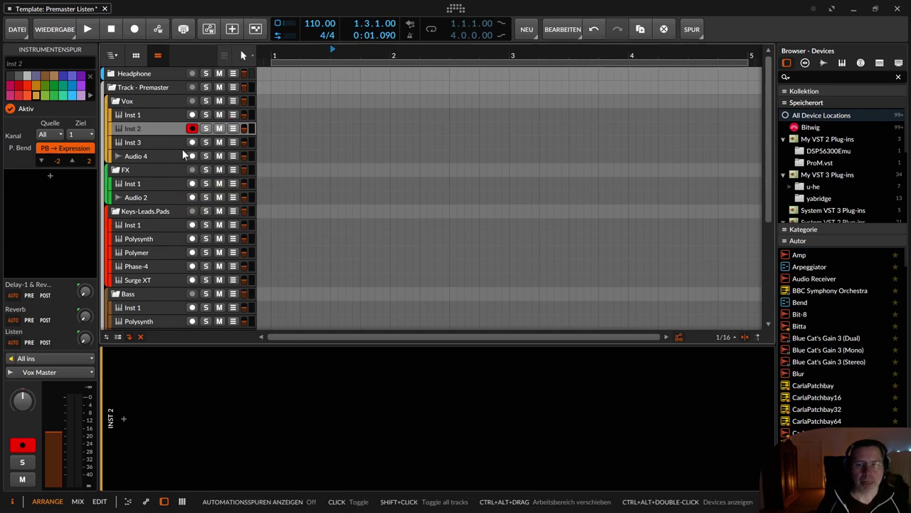
Delete the two extra instrument tracks from the Vox group
{"action": "key", "text": "Delete"}
{"action": "key", "text": "Delete"}
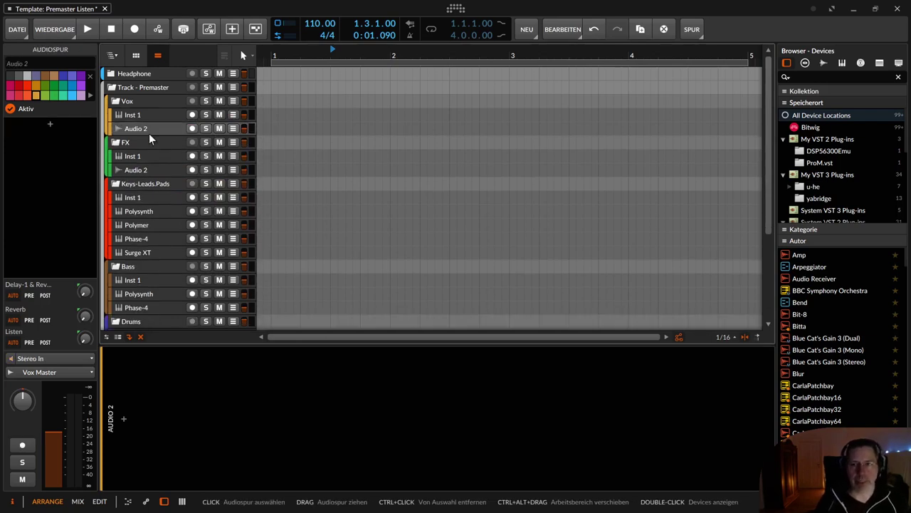
Review the instrument and audio tracks in Vox and FX, plus Inst 1 and Polysynth in Keys-Leads.Pads
{"action": "left_click", "coordinate": [139, 116]}
{"action": "left_click", "coordinate": [140, 128]}
{"action": "left_click", "coordinate": [139, 116]}
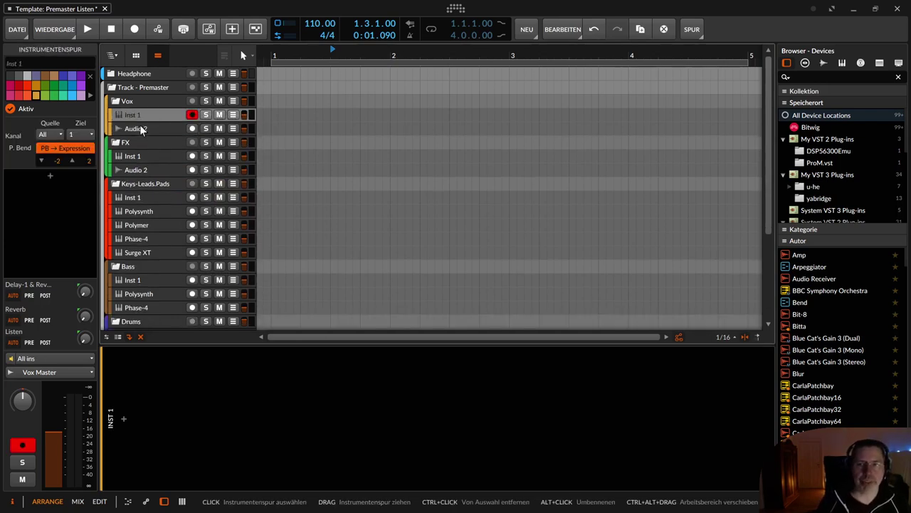
{"action": "left_click", "coordinate": [141, 129]}
{"action": "left_click", "coordinate": [138, 158]}
{"action": "left_click", "coordinate": [133, 172]}
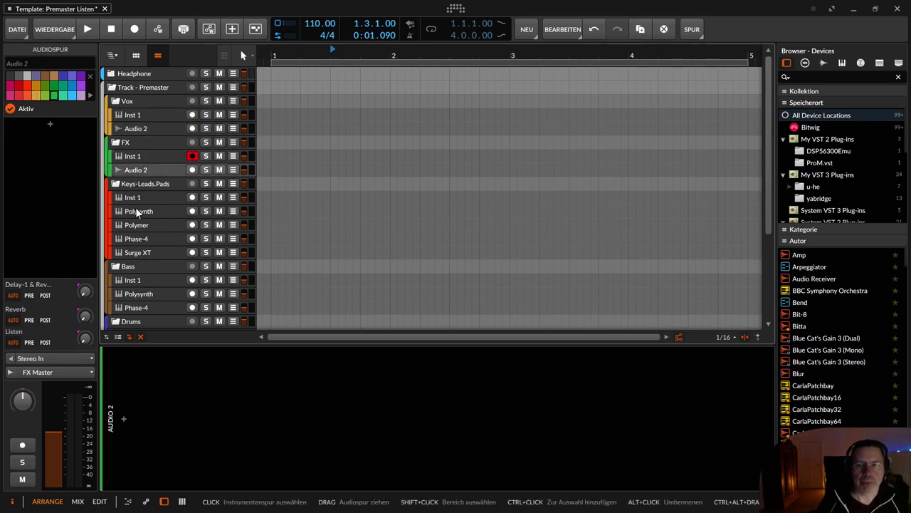
{"action": "left_click", "coordinate": [134, 197]}
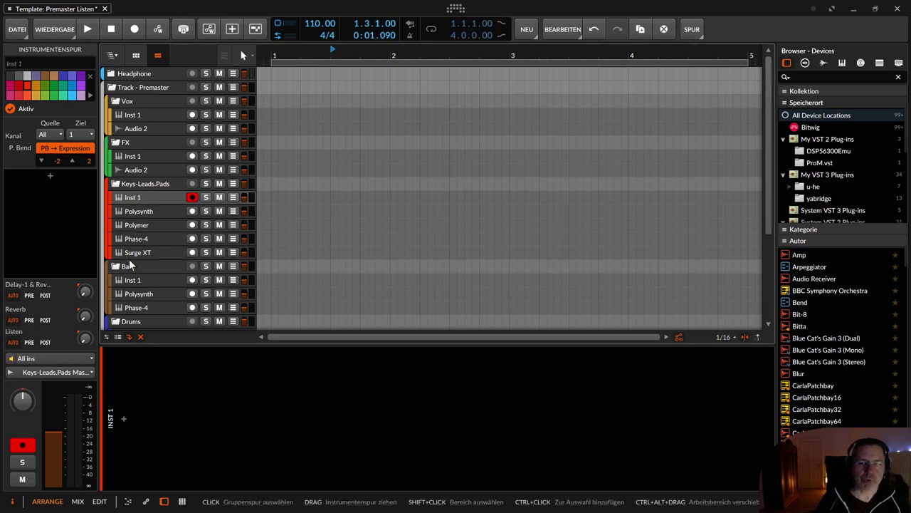
{"action": "left_click", "coordinate": [130, 209]}
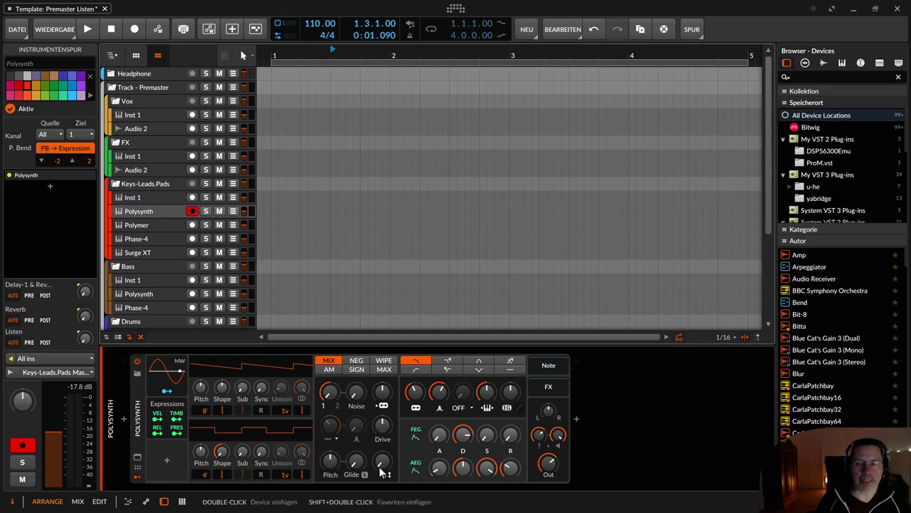
Select the device on the Polymer track and toggle its active state on and back off
{"action": "left_click", "coordinate": [152, 224]}
{"action": "left_click", "coordinate": [139, 416]}
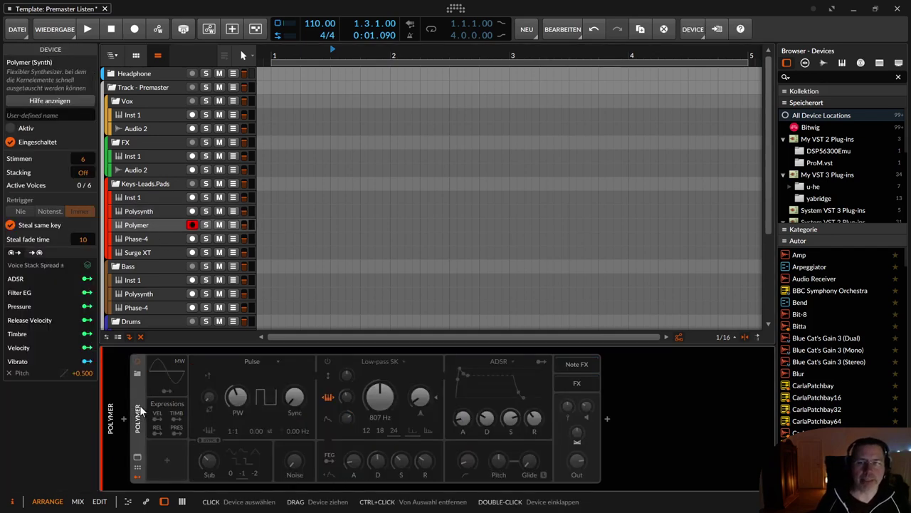
{"action": "left_click", "coordinate": [11, 128]}
{"action": "left_click", "coordinate": [11, 128]}
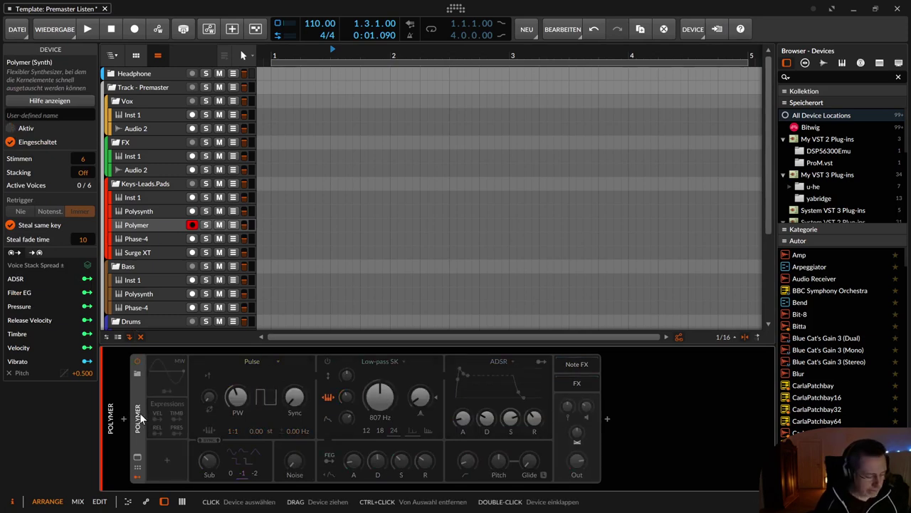
{"action": "key", "text": "alt+a"}
{"action": "key", "text": "alt+a"}
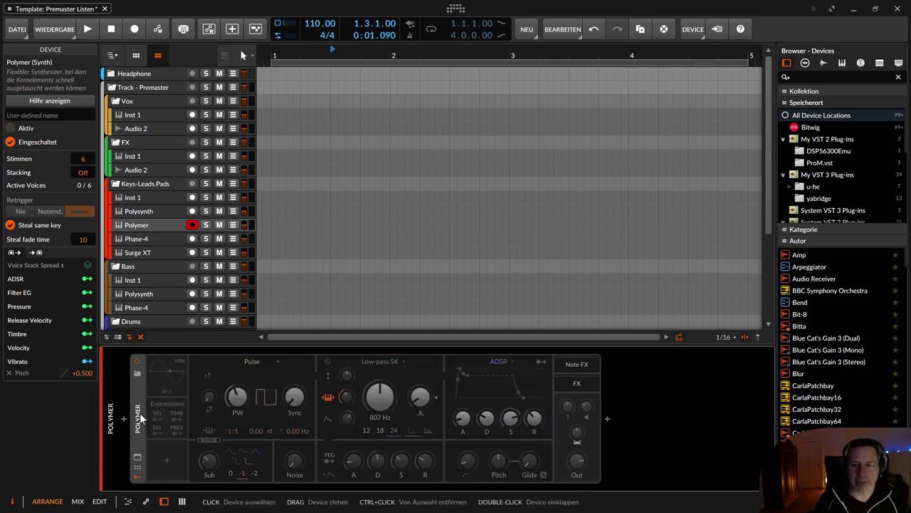
Review the Phase-4 and Surge XT tracks in Keys-Leads.Pads and the three tracks of the Bass group
{"action": "left_click", "coordinate": [137, 239]}
{"action": "left_click", "coordinate": [141, 251]}
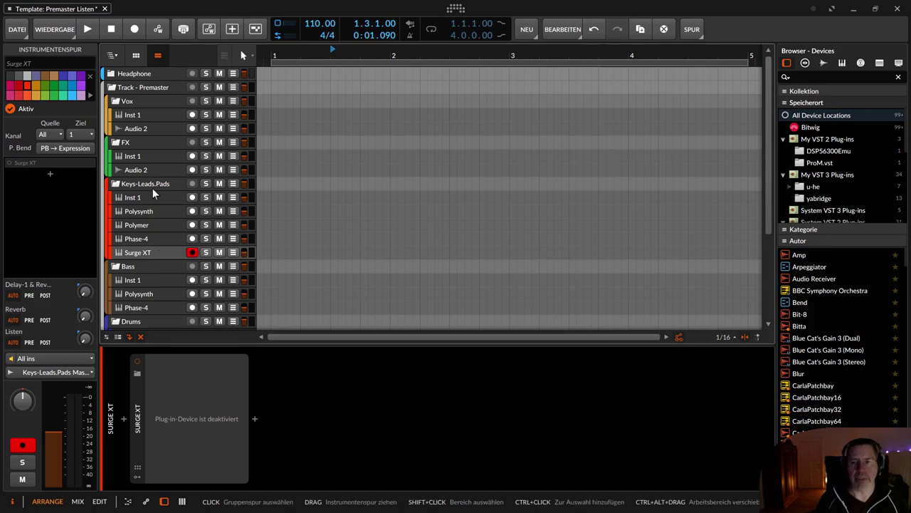
{"action": "scroll", "coordinate": [152, 188], "scroll_direction": "down", "scroll_amount": 4}
{"action": "left_click", "coordinate": [148, 159]}
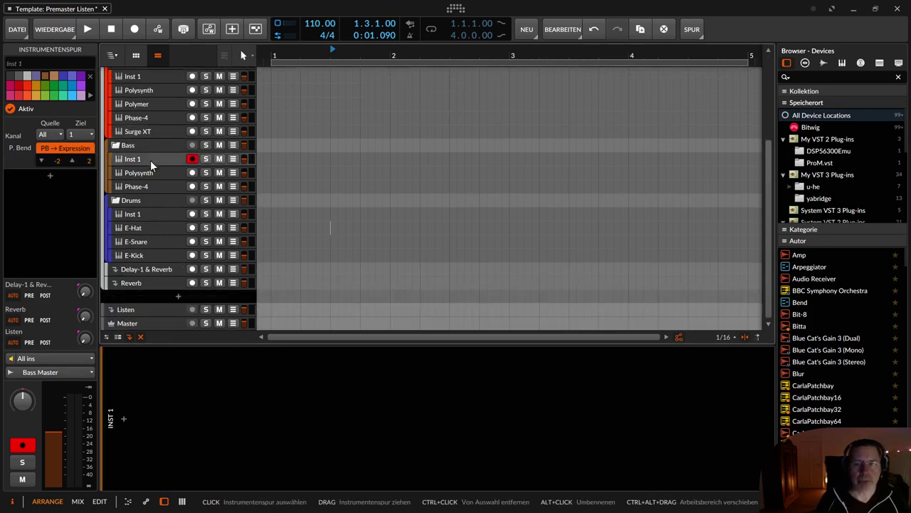
{"action": "left_click", "coordinate": [156, 173]}
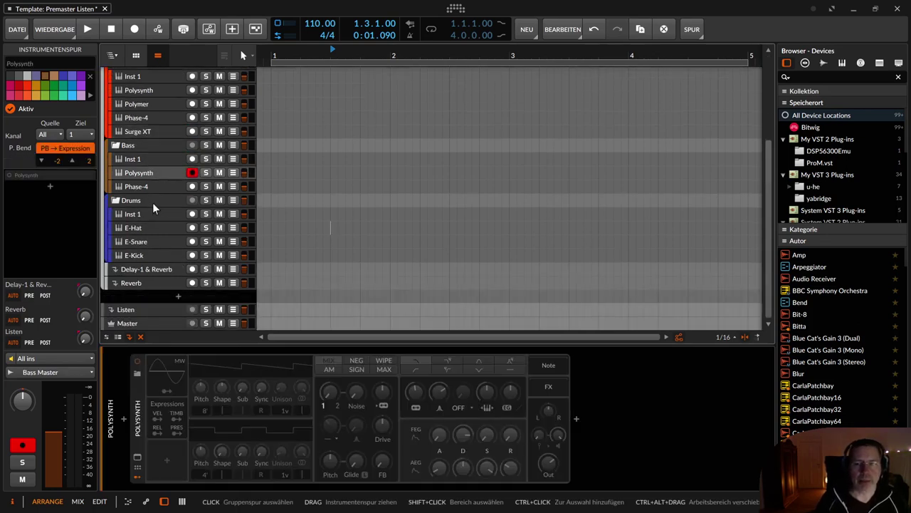
{"action": "left_click", "coordinate": [149, 187]}
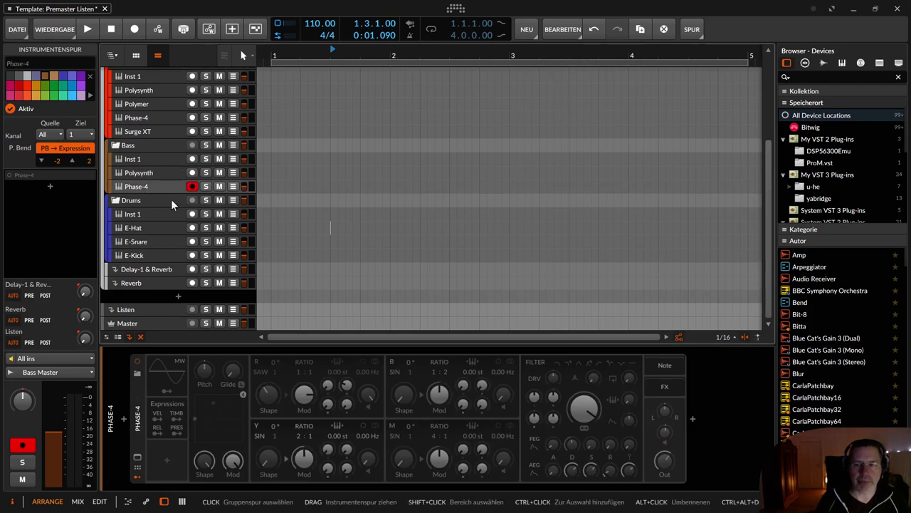
Review the tracks of the Drums group and inspect the E-Kick device's activation settings
{"action": "left_click", "coordinate": [170, 201]}
{"action": "left_click", "coordinate": [154, 213]}
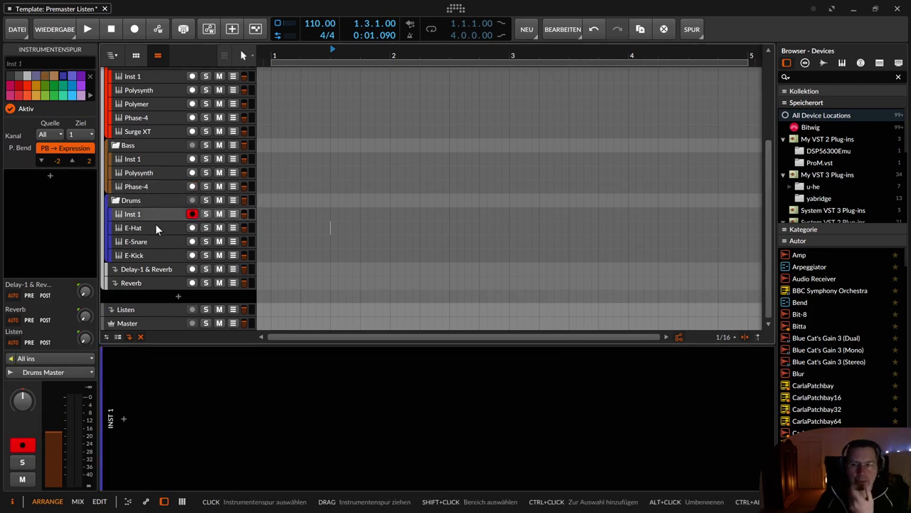
{"action": "left_click", "coordinate": [154, 227]}
{"action": "left_click", "coordinate": [154, 241]}
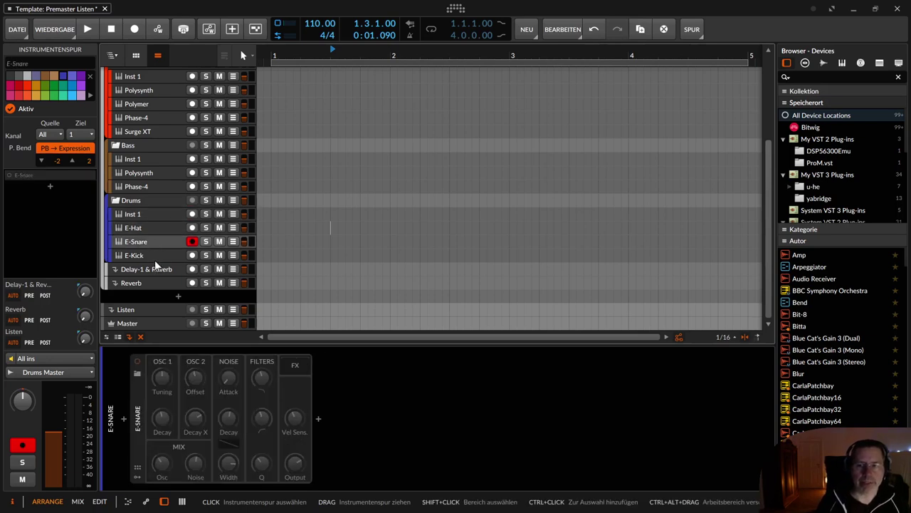
{"action": "left_click", "coordinate": [156, 258]}
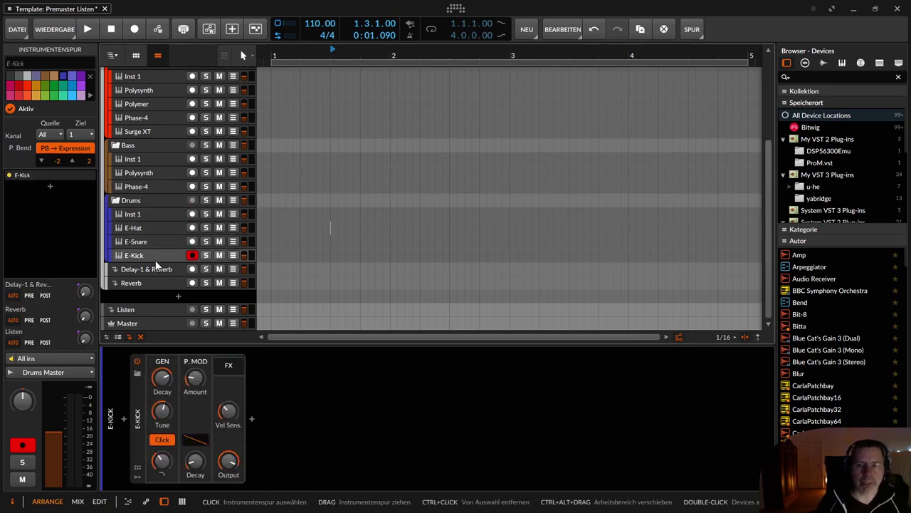
{"action": "left_click", "coordinate": [140, 403]}
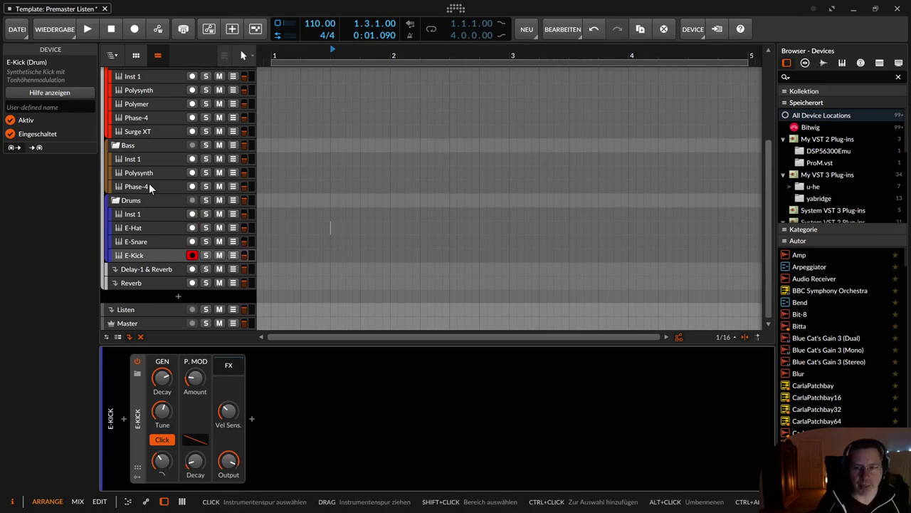
Review the Delay-1 & Reverb and Reverb effect tracks, and select the Polysynth track in Keys-Leads.Pads
{"action": "left_click", "coordinate": [128, 268]}
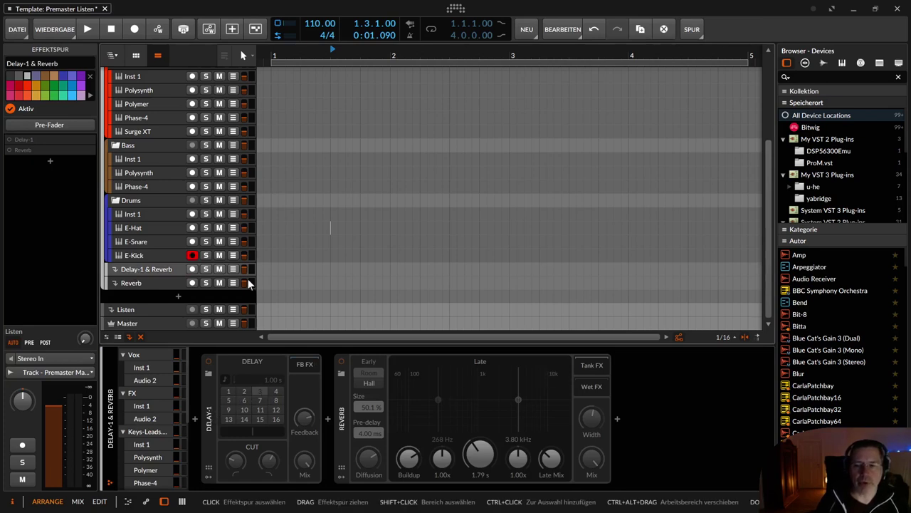
{"action": "left_click", "coordinate": [148, 282]}
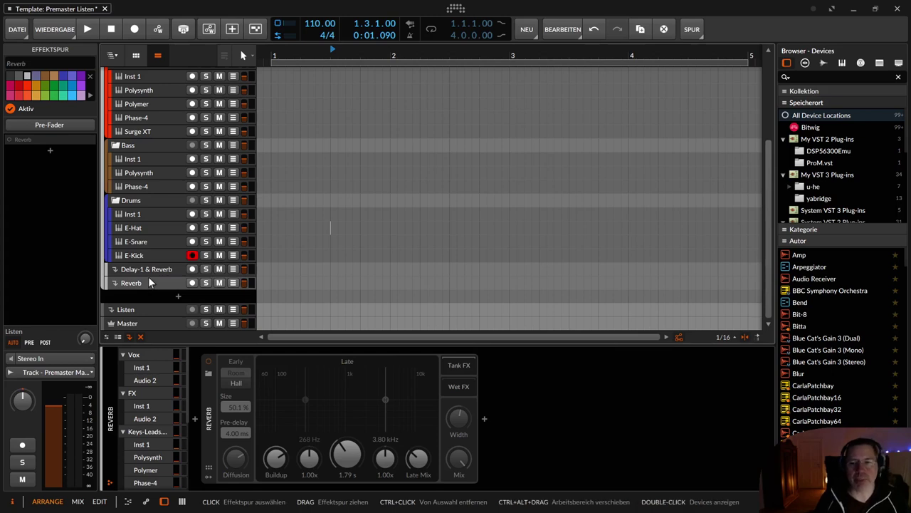
{"action": "scroll", "coordinate": [160, 250], "scroll_direction": "up", "scroll_amount": 5}
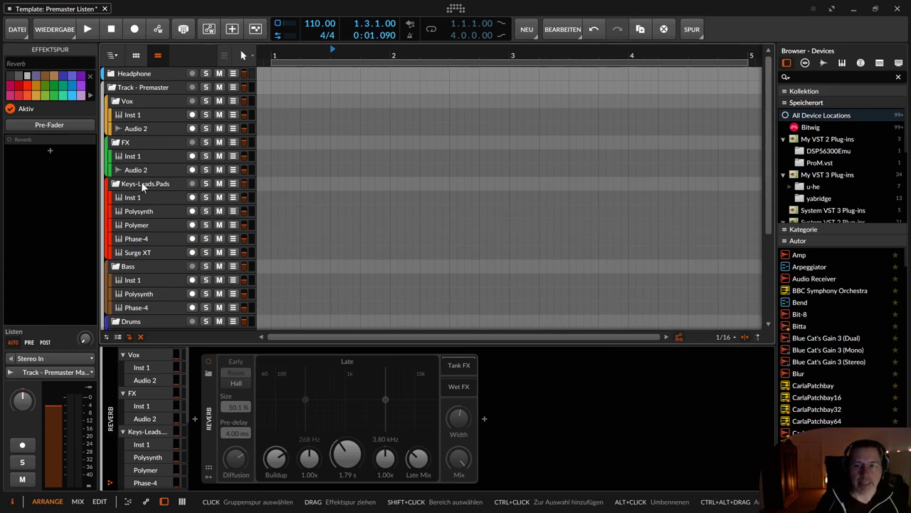
{"action": "left_click", "coordinate": [137, 211]}
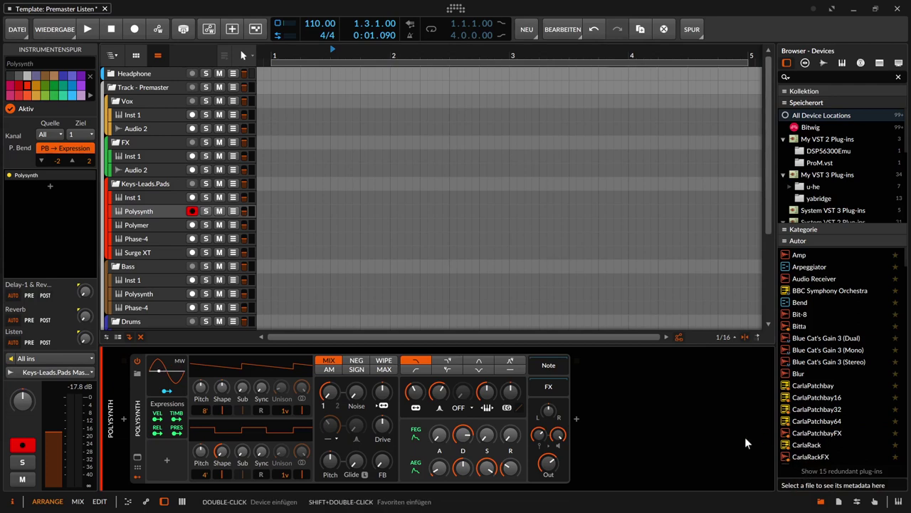
Open the project information and review the artist, original artist, album and producer fields
{"action": "left_click", "coordinate": [841, 501]}
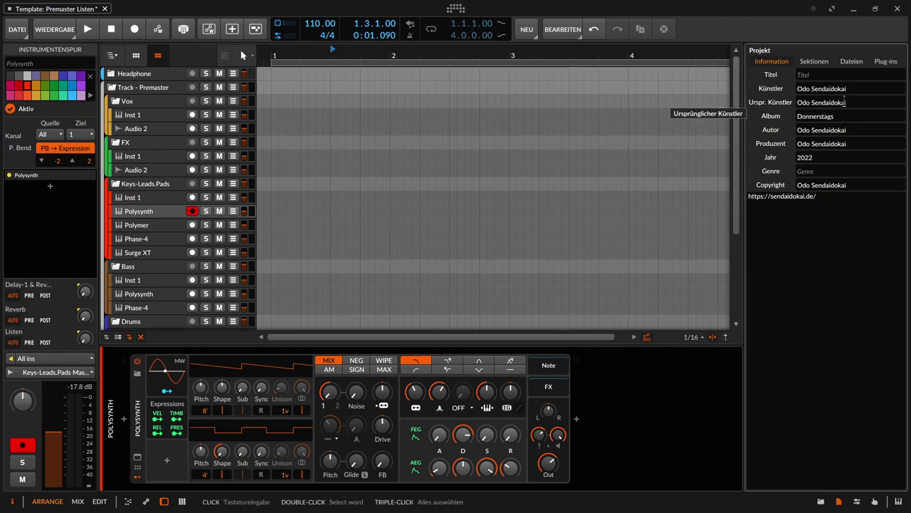
{"action": "left_click", "coordinate": [810, 89]}
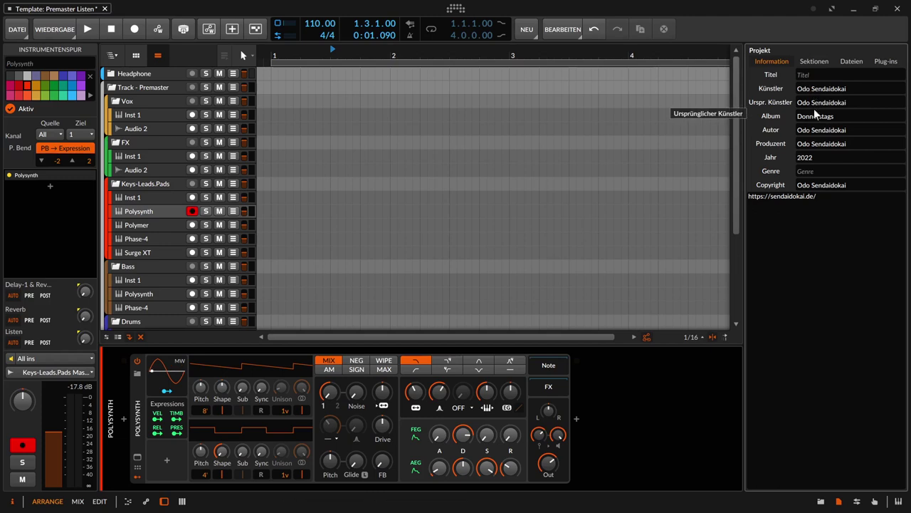
{"action": "left_click", "coordinate": [813, 116]}
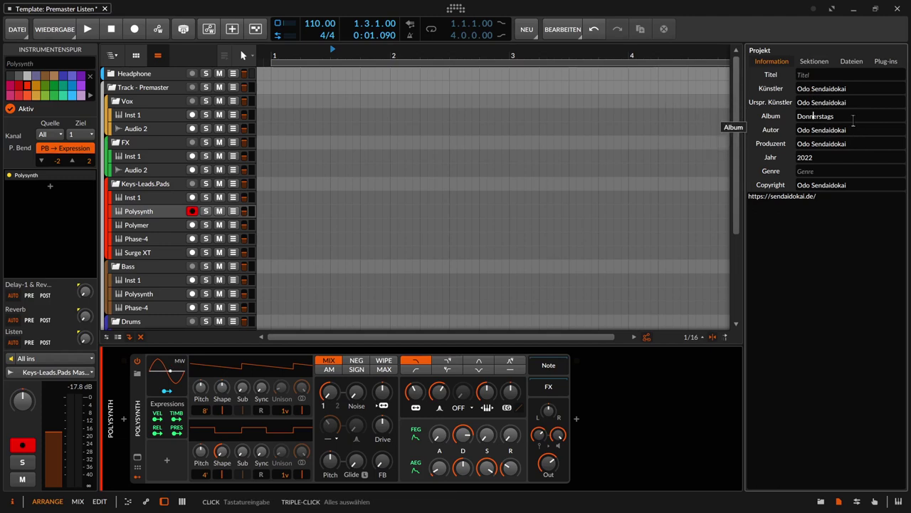
{"action": "left_click", "coordinate": [811, 143]}
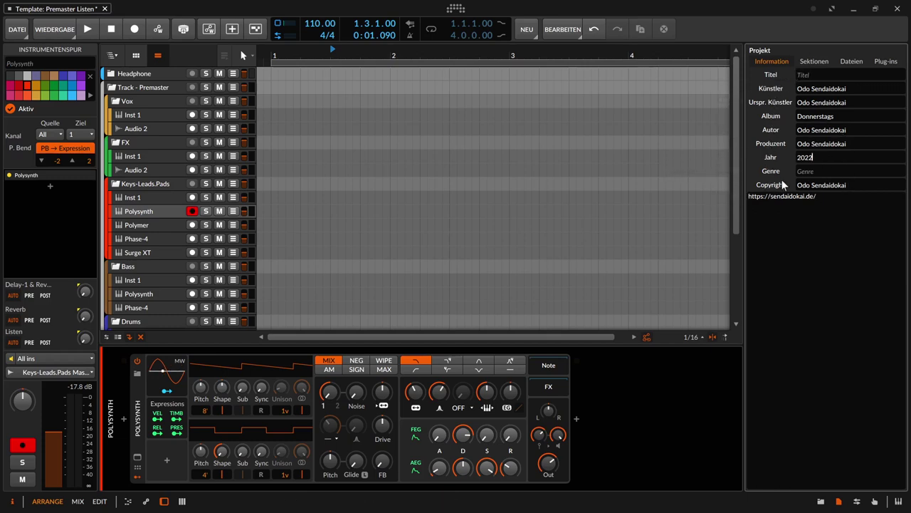
Add the test lines dfg, sdfg, sdfg, sdfg and sdgf to the project notes below the URL and delete them again
{"action": "left_click", "coordinate": [780, 225]}
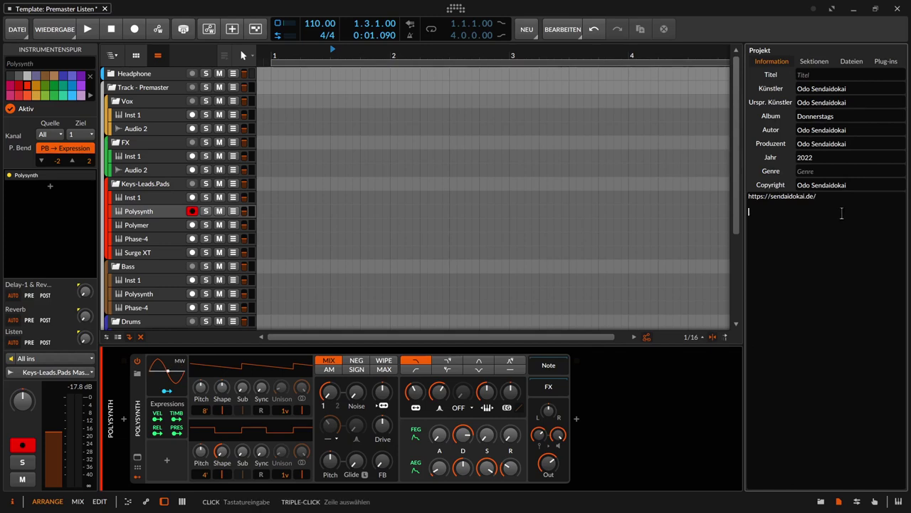
{"action": "type", "text": "dfg sdfg sdfg sdfg sdgf"}
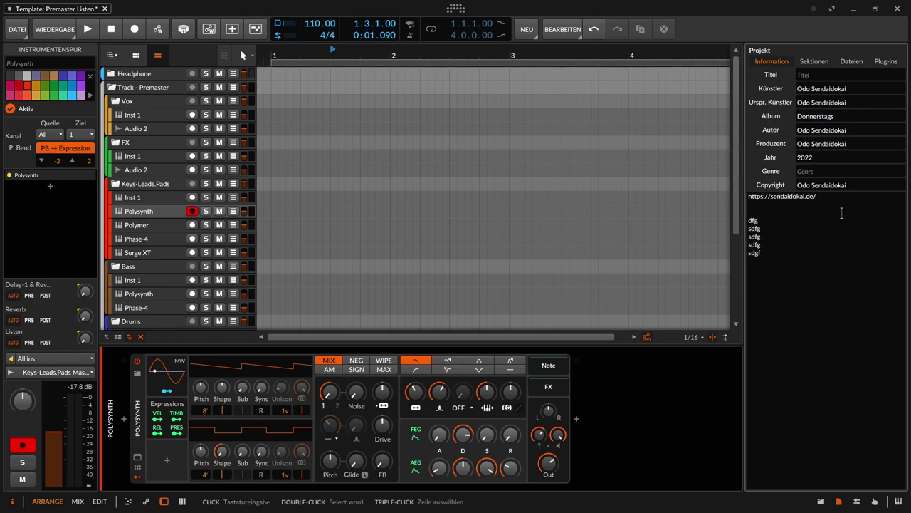
{"action": "key", "text": "shift+Up"}
{"action": "key", "text": "shift+Up"}
{"action": "key", "text": "shift+Up"}
{"action": "key", "text": "shift+Up"}
{"action": "key", "text": "shift+Up"}
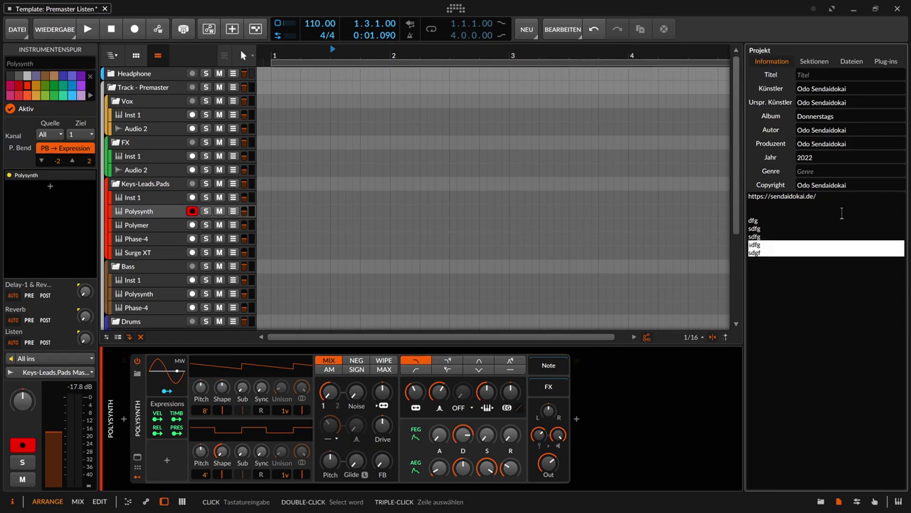
{"action": "key", "text": "BackSpace"}
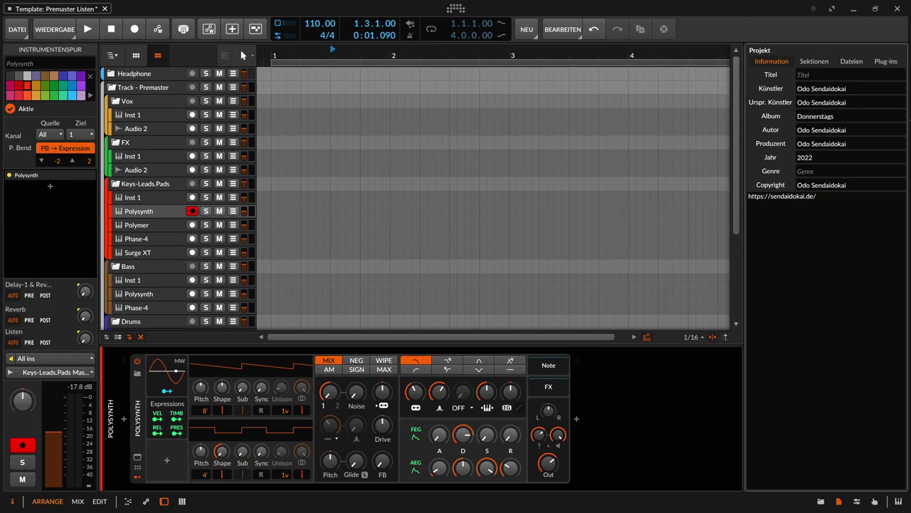
Check the year and genre fields of the project information, and return to the device browser
{"action": "left_click", "coordinate": [826, 156]}
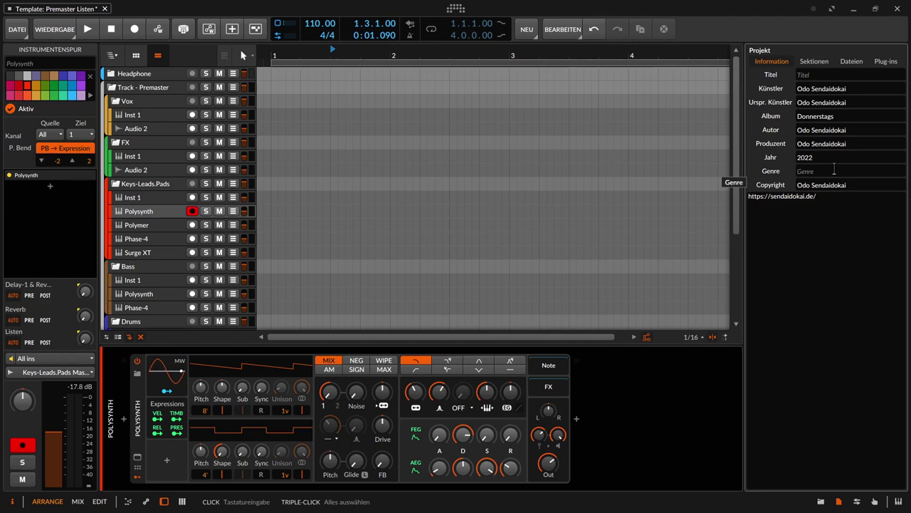
{"action": "left_click", "coordinate": [834, 170]}
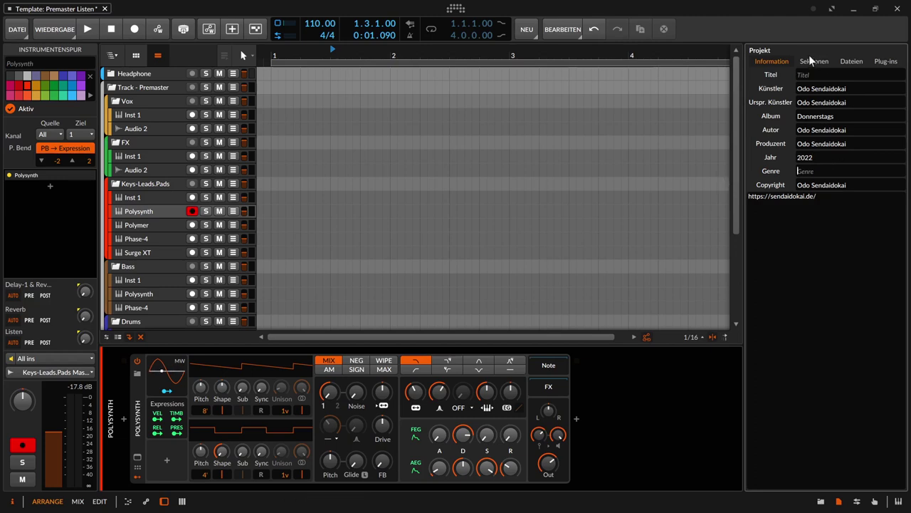
{"action": "left_click", "coordinate": [821, 503]}
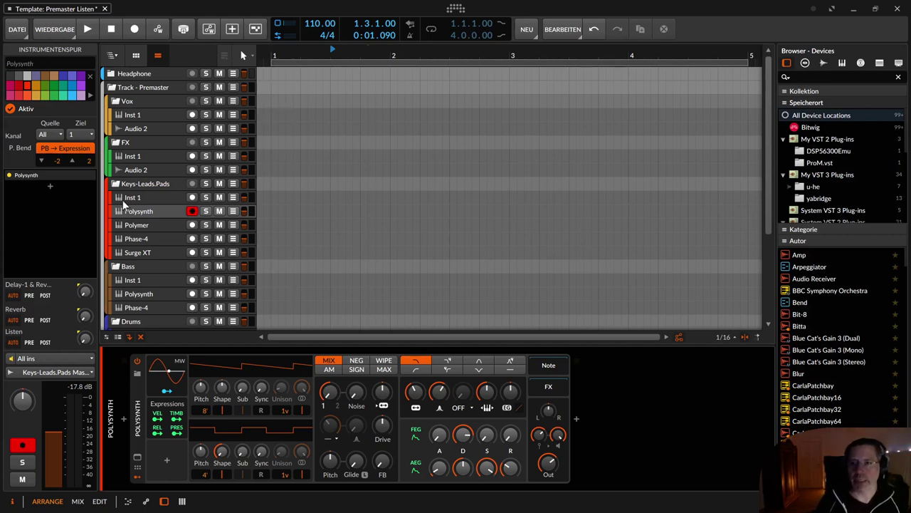
Save the project as the template Premaster Listen with external files collected, reviewing its description and overwriting the existing template
{"action": "left_click", "coordinate": [15, 28]}
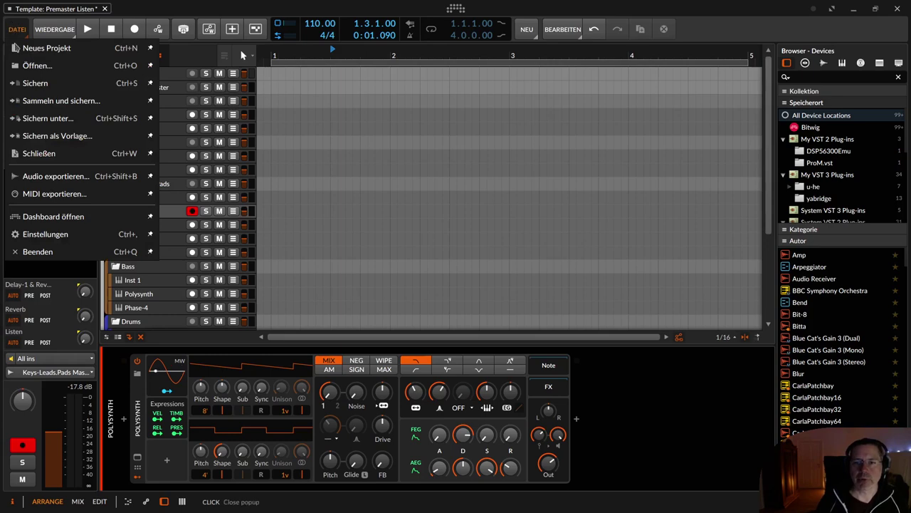
{"action": "left_click", "coordinate": [51, 136]}
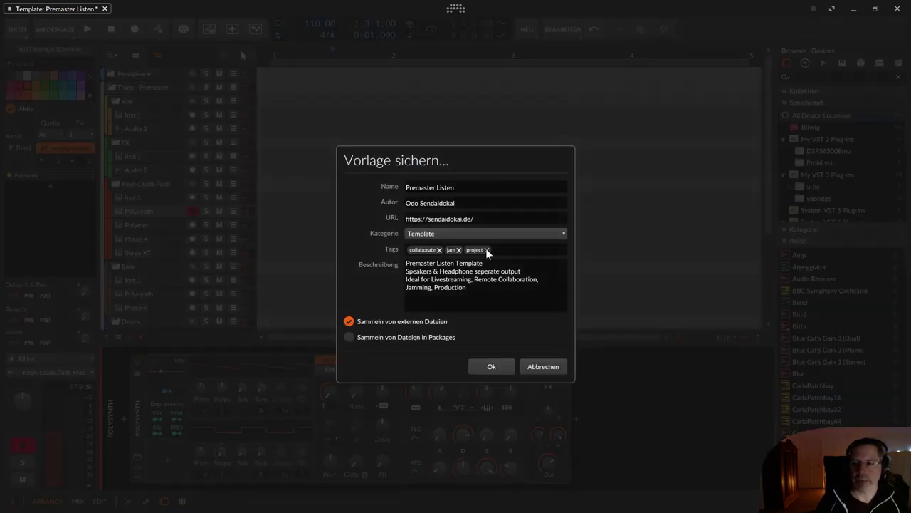
{"action": "left_click", "coordinate": [436, 279]}
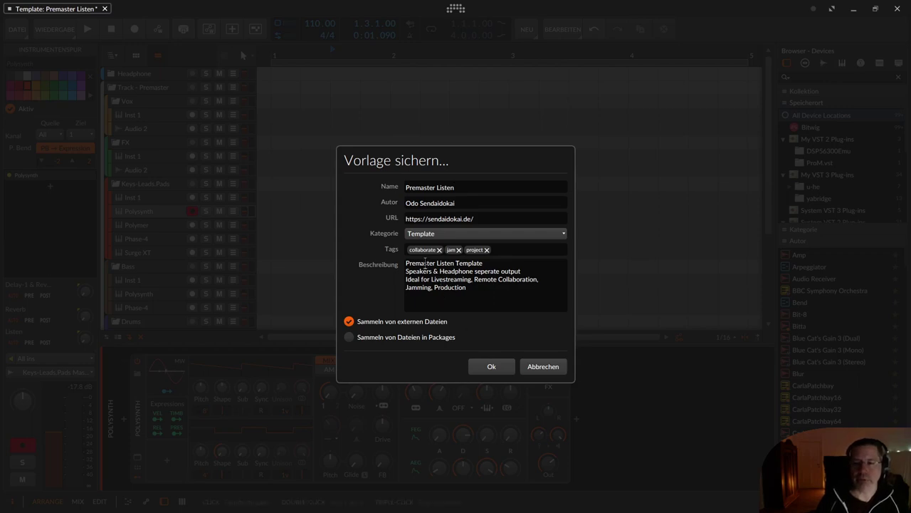
{"action": "left_click", "coordinate": [427, 264]}
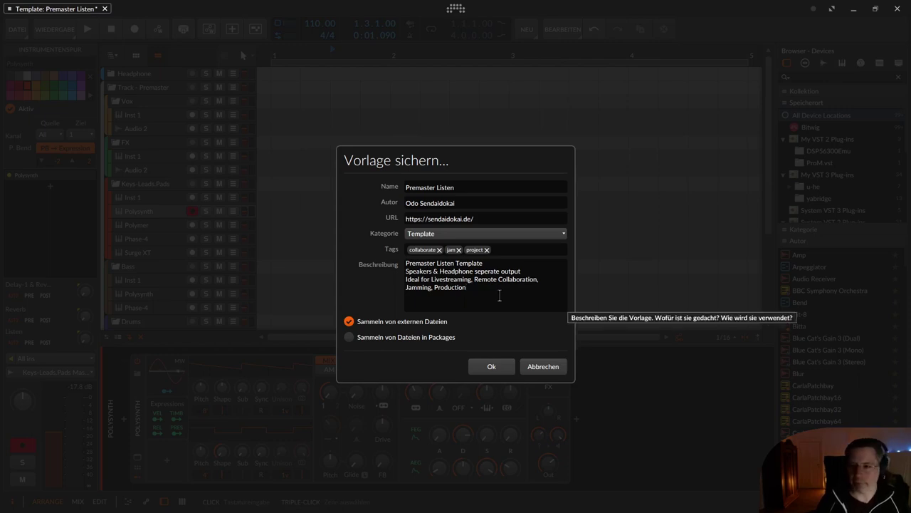
{"action": "left_click", "coordinate": [492, 367]}
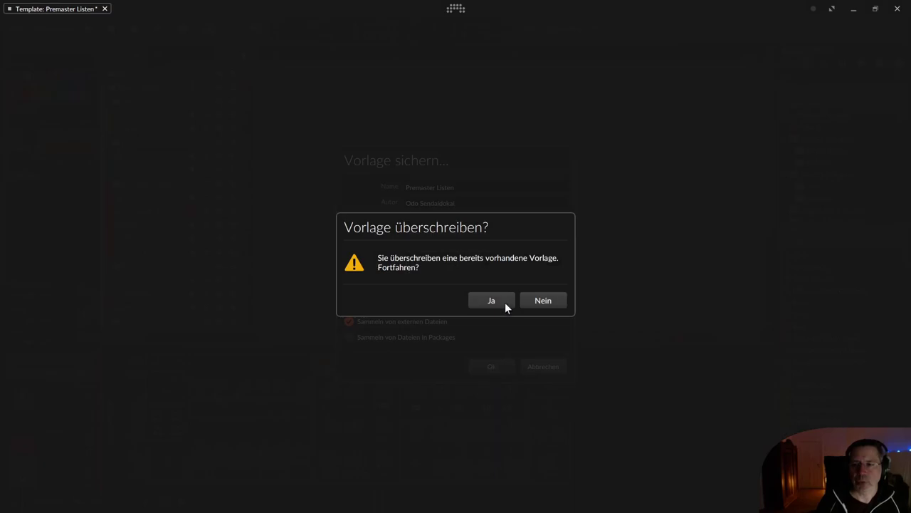
{"action": "left_click", "coordinate": [504, 301]}
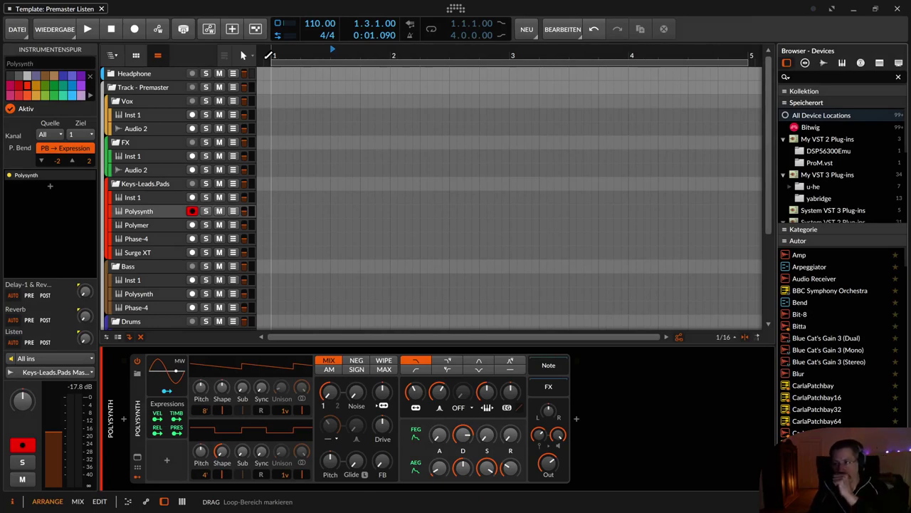
Return the play position to 1.1.1.00 and open a new project from the Premaster Listen template
{"action": "mouse_move", "coordinate": [390, 53]}
{"action": "left_mouse_down"}
{"action": "mouse_move", "coordinate": [389, 37]}
{"action": "mouse_move", "coordinate": [389, 54]}
{"action": "left_mouse_up"}
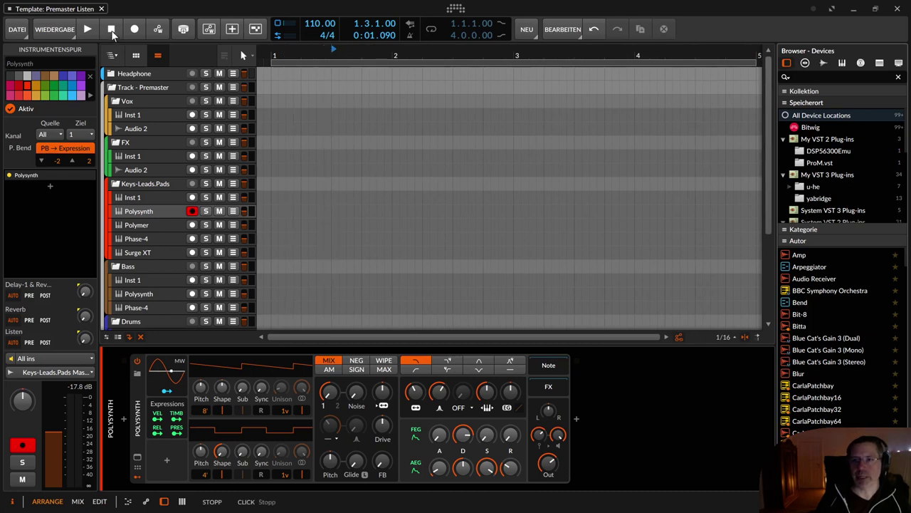
{"action": "left_click", "coordinate": [112, 31]}
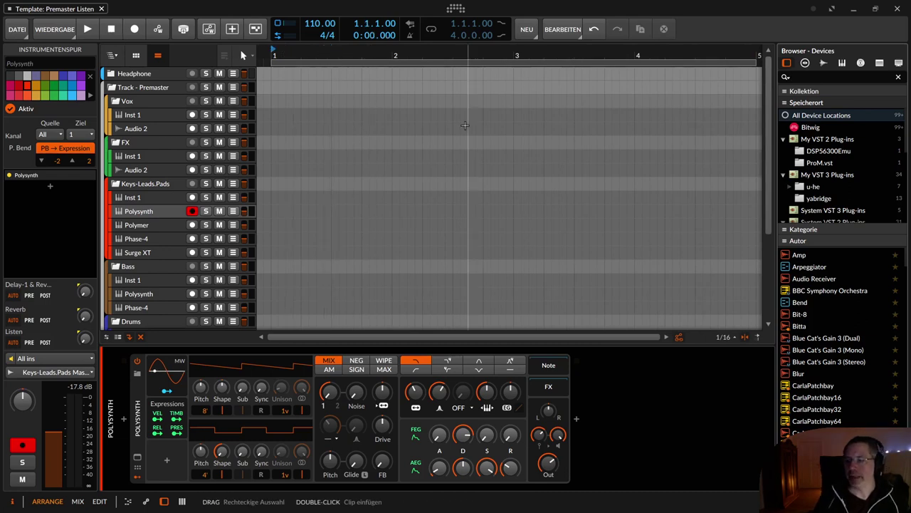
{"action": "left_click", "coordinate": [450, 11]}
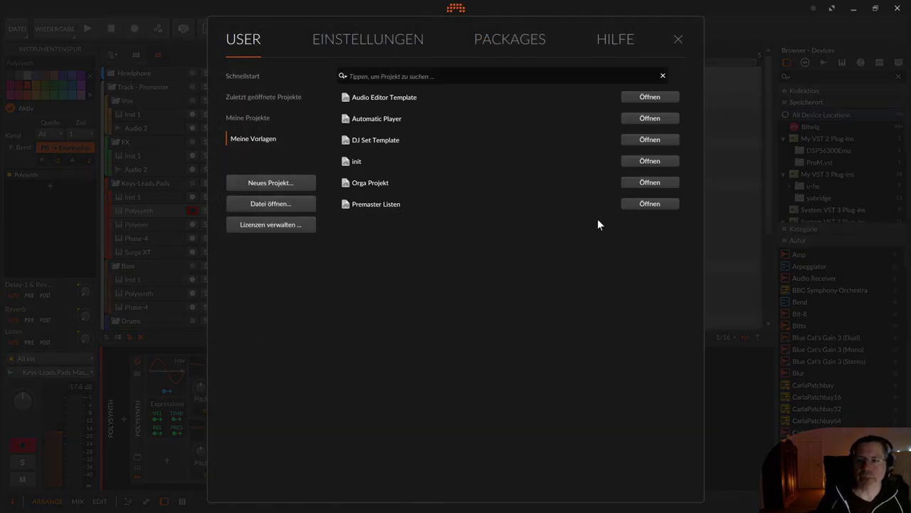
{"action": "left_click", "coordinate": [663, 202]}
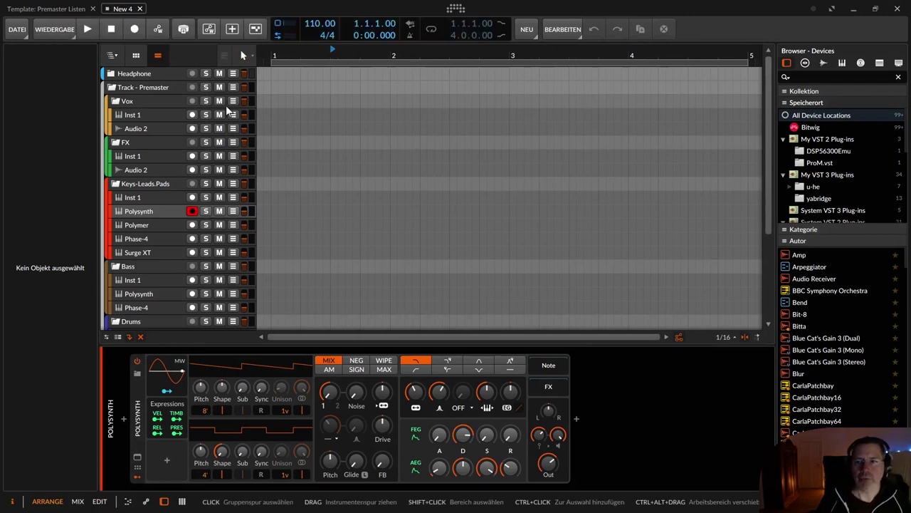
Select the Polysynth track in Keys-Leads.Pads of the new project and show the project information
{"action": "left_click", "coordinate": [149, 210]}
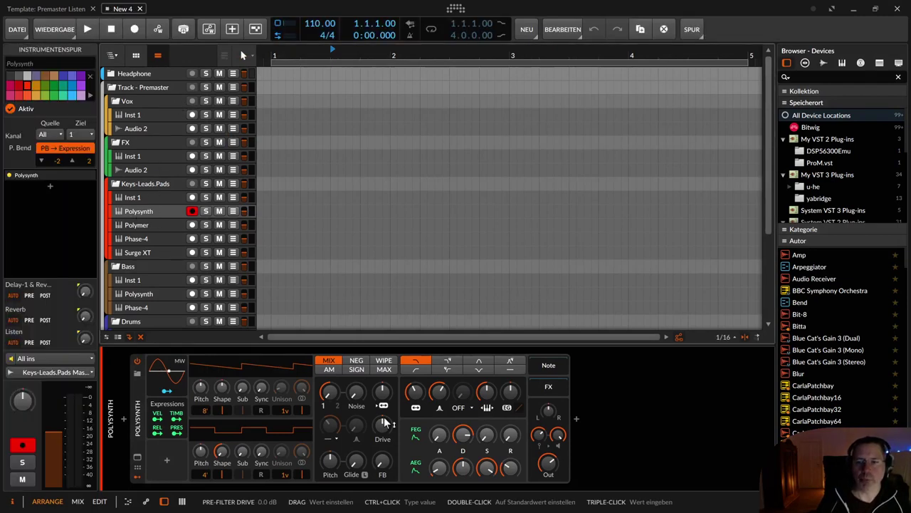
{"action": "left_click", "coordinate": [12, 500]}
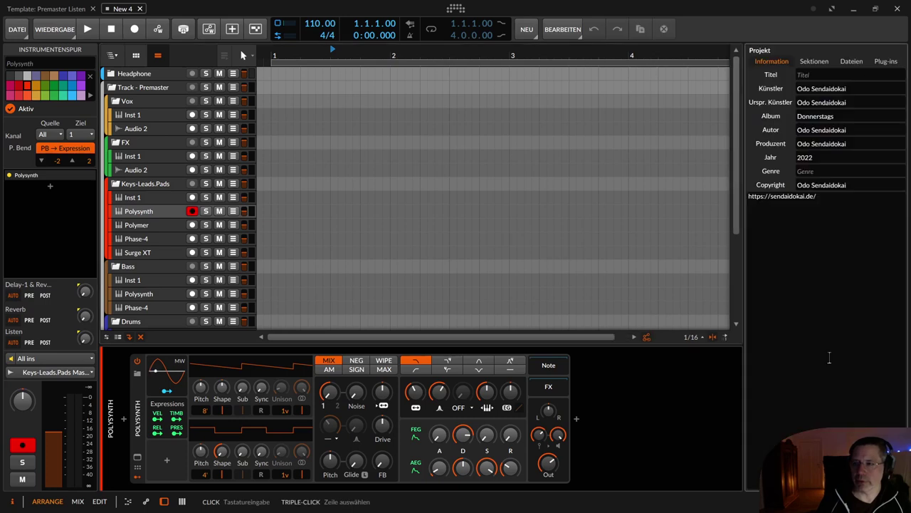